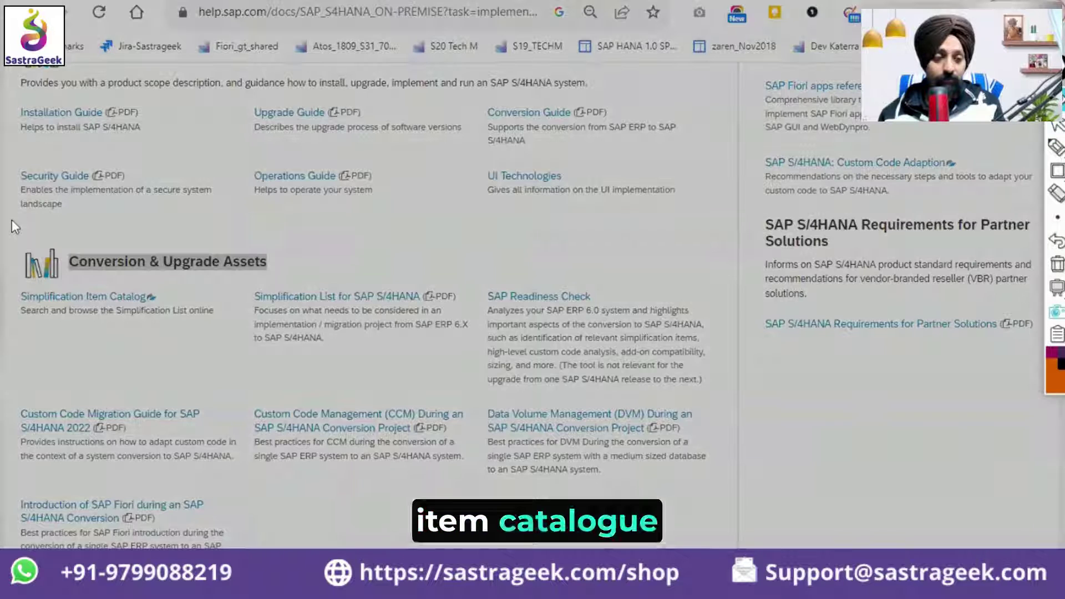
Agree to the links Legal Disclaimer to reach the catalog home page listing S/4HANA 2022, 2021 and 2020.
{"action": "left_click_drag", "start_coordinate": [562, 441], "coordinate": [571, 441]}
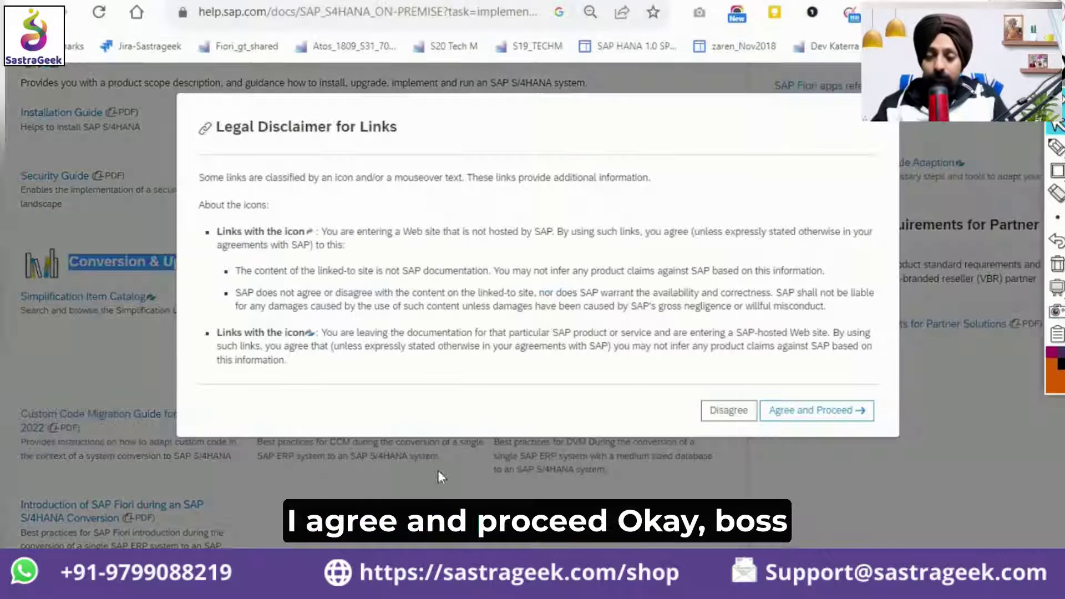
{"action": "left_click", "coordinate": [812, 410]}
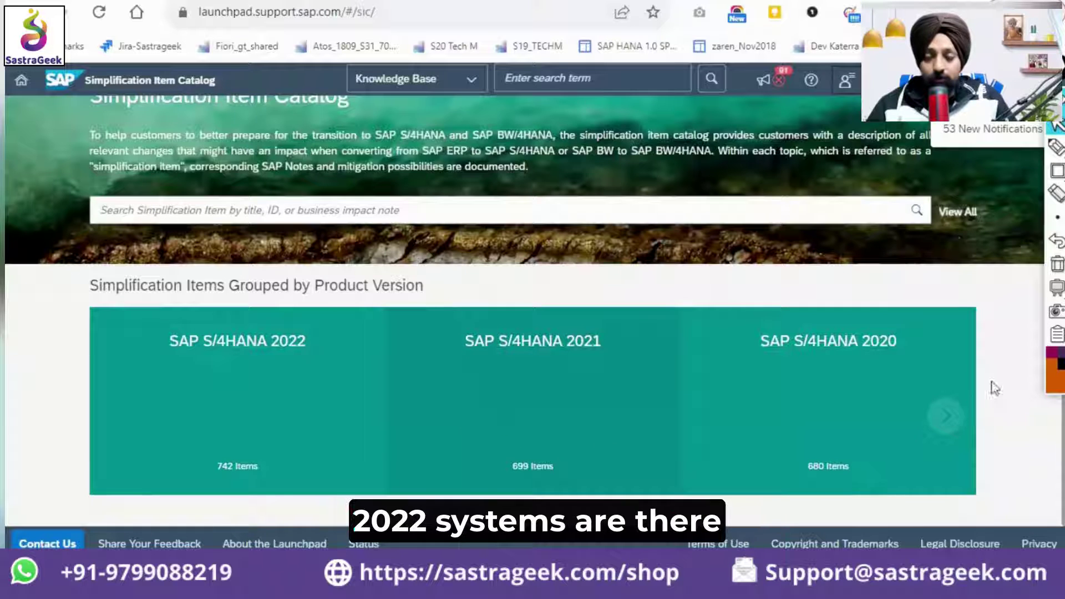
Page the product-version carousel to 1709 and back, then open the SAP S/4HANA 2022 items.
{"action": "left_click", "coordinate": [945, 417]}
{"action": "left_click", "coordinate": [944, 417]}
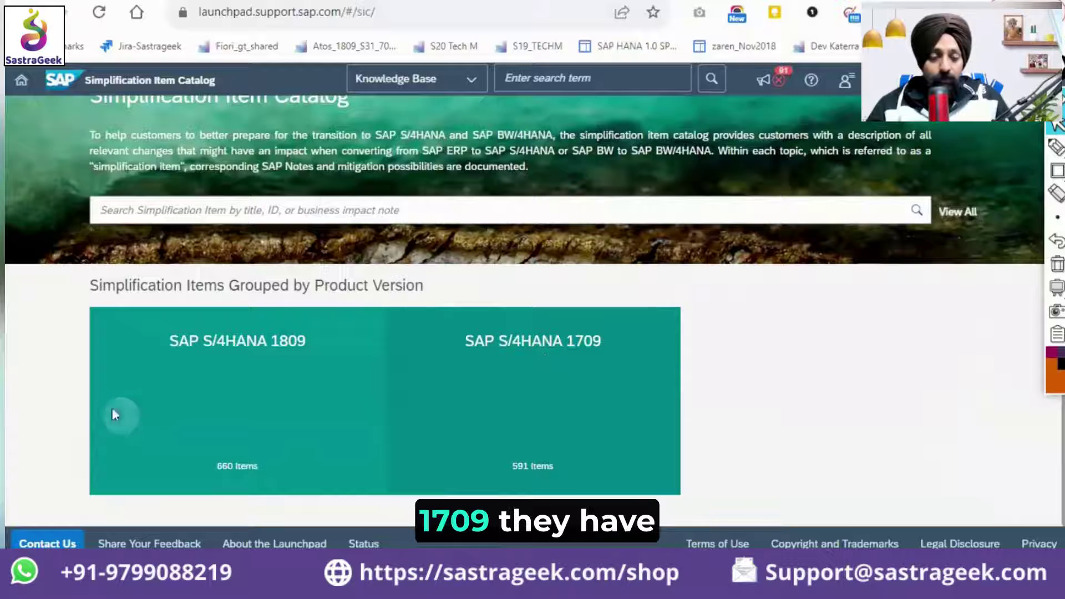
{"action": "left_click", "coordinate": [119, 418]}
{"action": "left_click", "coordinate": [118, 420]}
{"action": "left_click", "coordinate": [118, 421]}
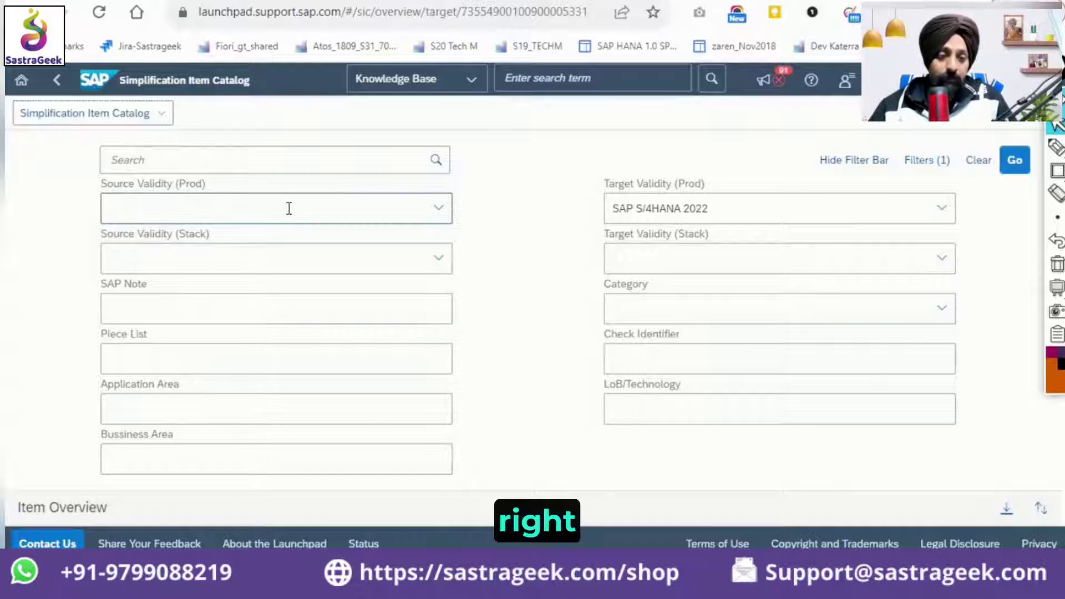
Set Source Validity (Prod) to SAP ERP 6.0.
{"action": "left_click", "coordinate": [437, 210]}
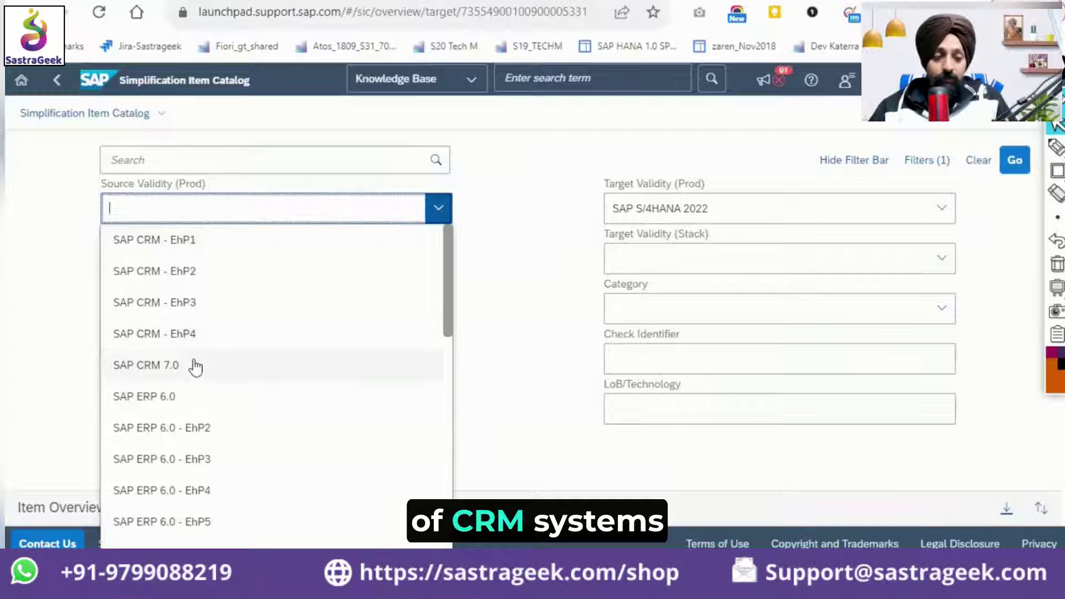
{"action": "scroll", "coordinate": [195, 366], "scroll_direction": "down", "scroll_amount": 3}
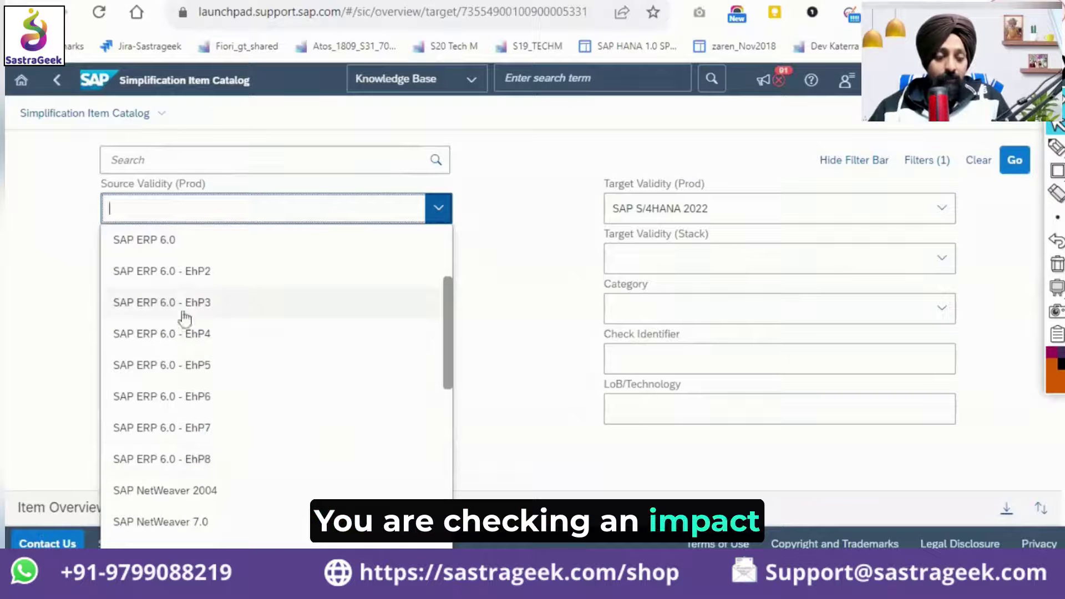
{"action": "scroll", "coordinate": [185, 381], "scroll_direction": "up", "scroll_amount": 2}
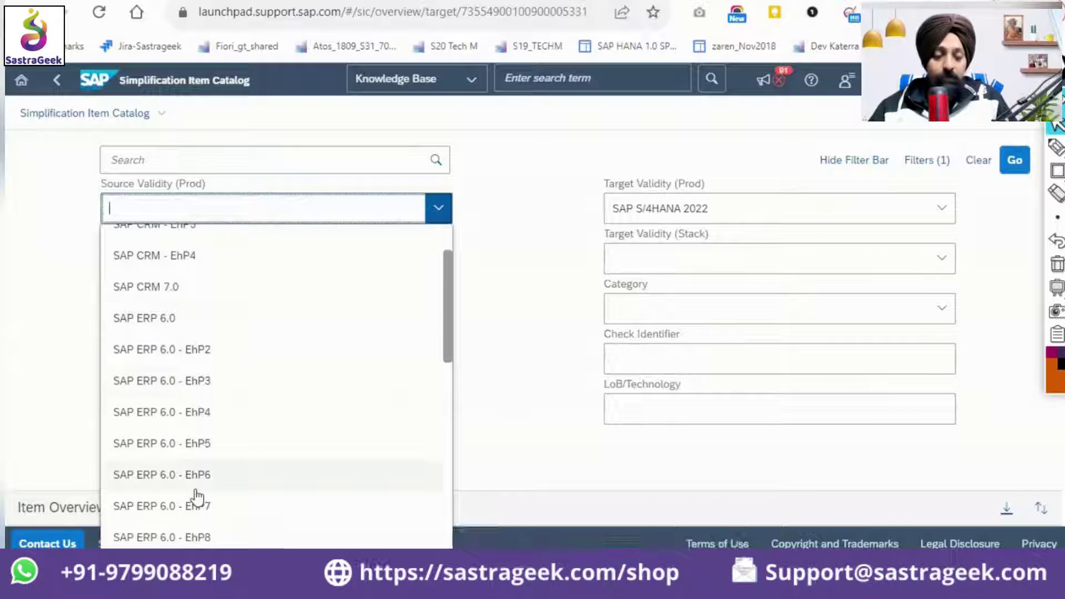
{"action": "scroll", "coordinate": [195, 494], "scroll_direction": "down", "scroll_amount": 2}
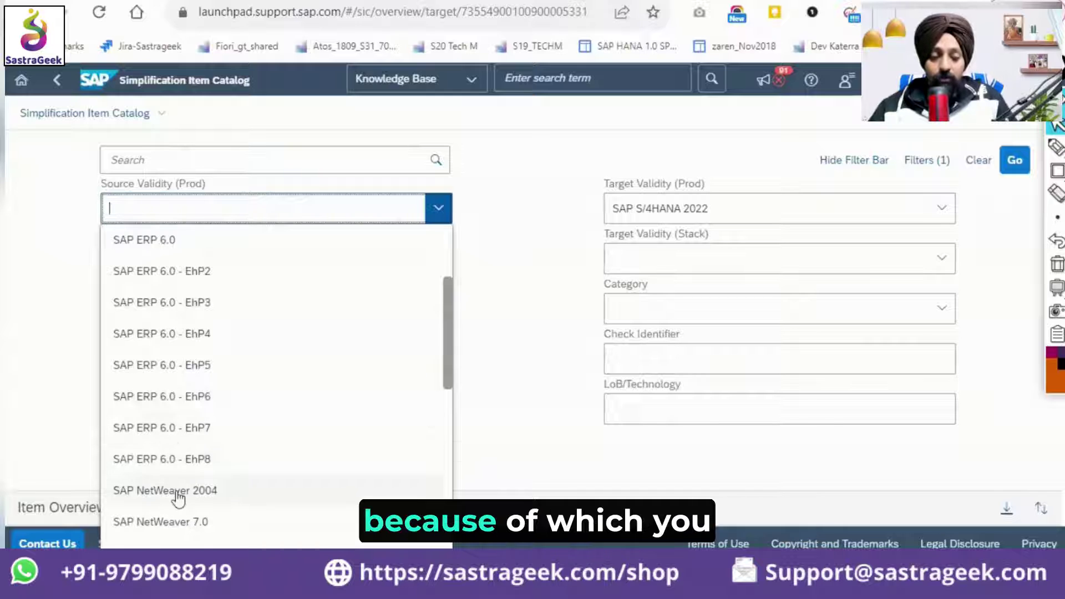
{"action": "scroll", "coordinate": [175, 499], "scroll_direction": "down", "scroll_amount": 2}
{"action": "scroll", "coordinate": [177, 498], "scroll_direction": "up", "scroll_amount": 3}
{"action": "scroll", "coordinate": [178, 498], "scroll_direction": "up", "scroll_amount": 2}
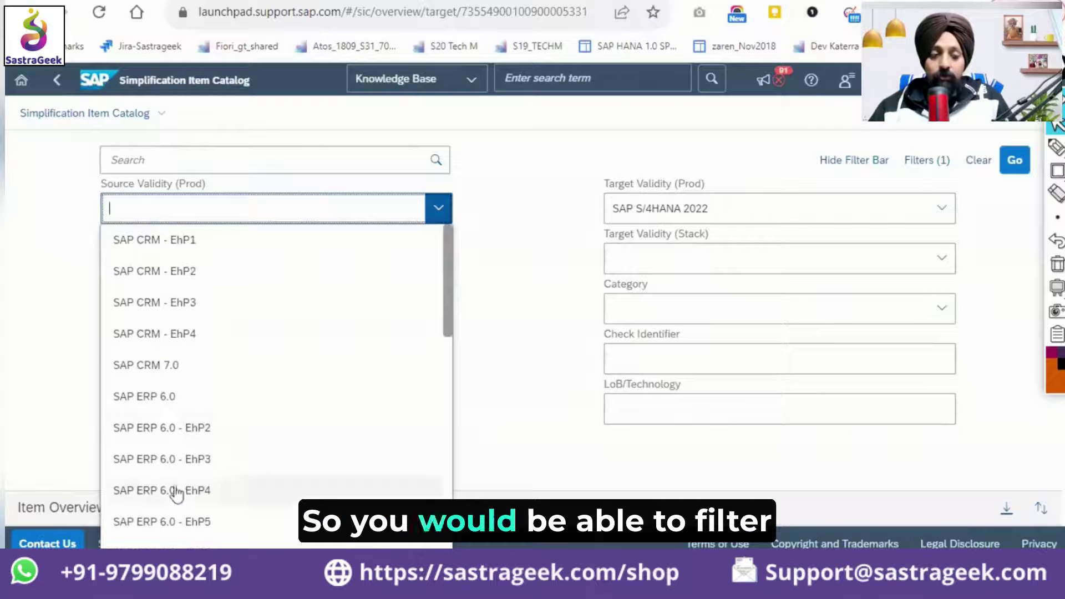
{"action": "left_click", "coordinate": [167, 396]}
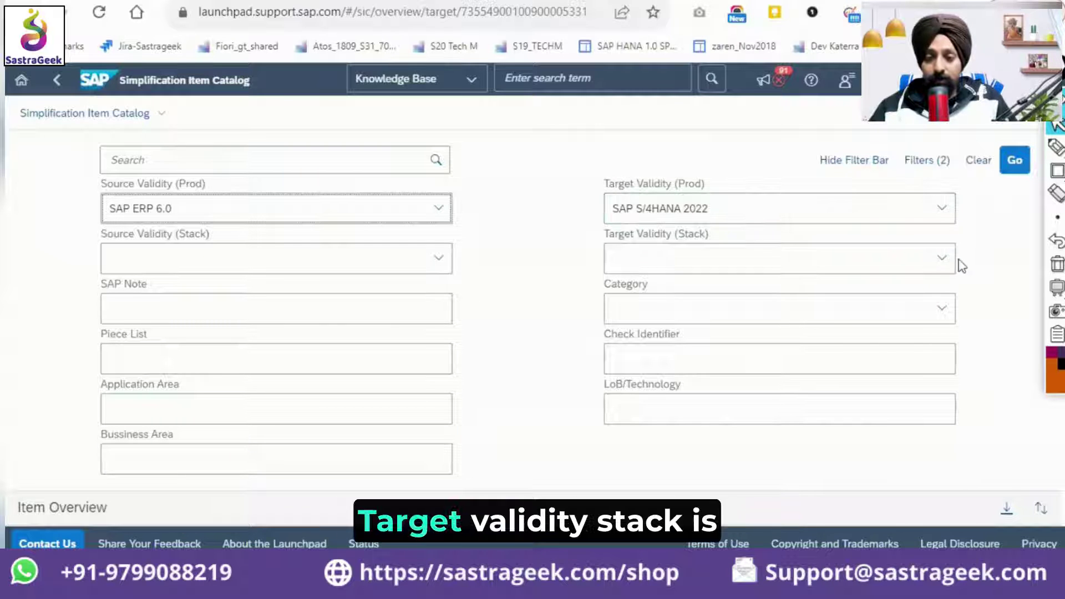
Set Target Validity (Stack) to Initial Shipment Stack.
{"action": "left_click", "coordinate": [936, 266]}
{"action": "left_click", "coordinate": [816, 292]}
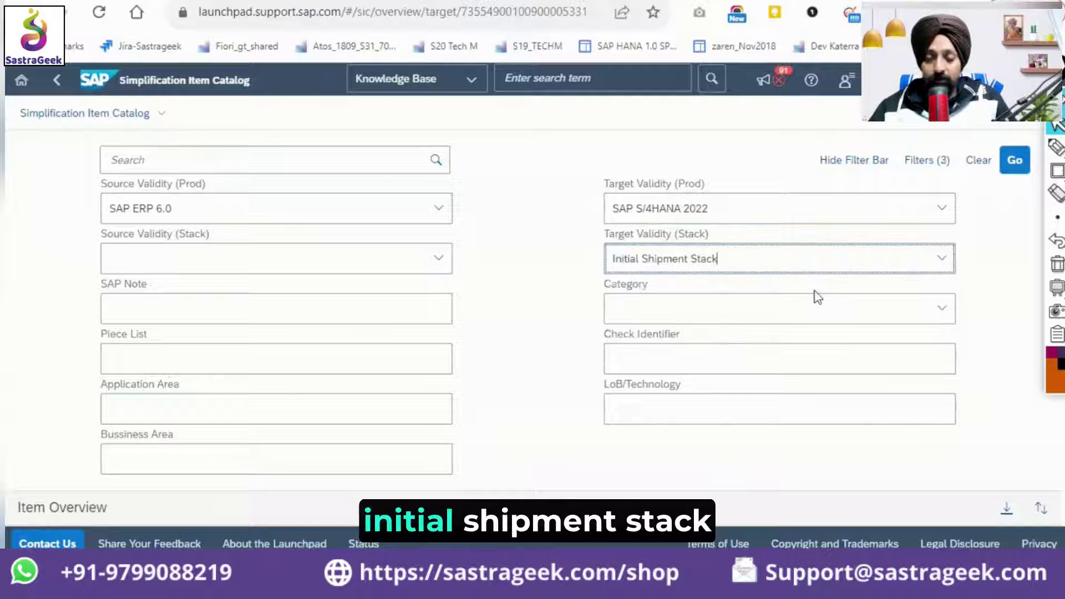
{"action": "left_click", "coordinate": [402, 267]}
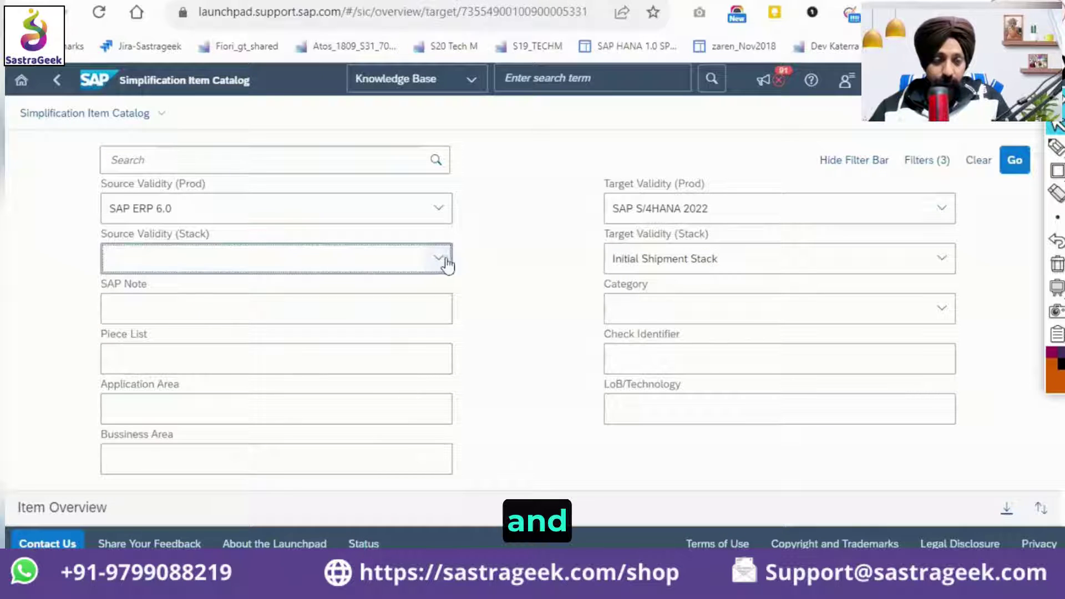
Enter 'procurement' in the Business Area filter.
{"action": "scroll", "coordinate": [486, 275], "scroll_direction": "down", "scroll_amount": 3}
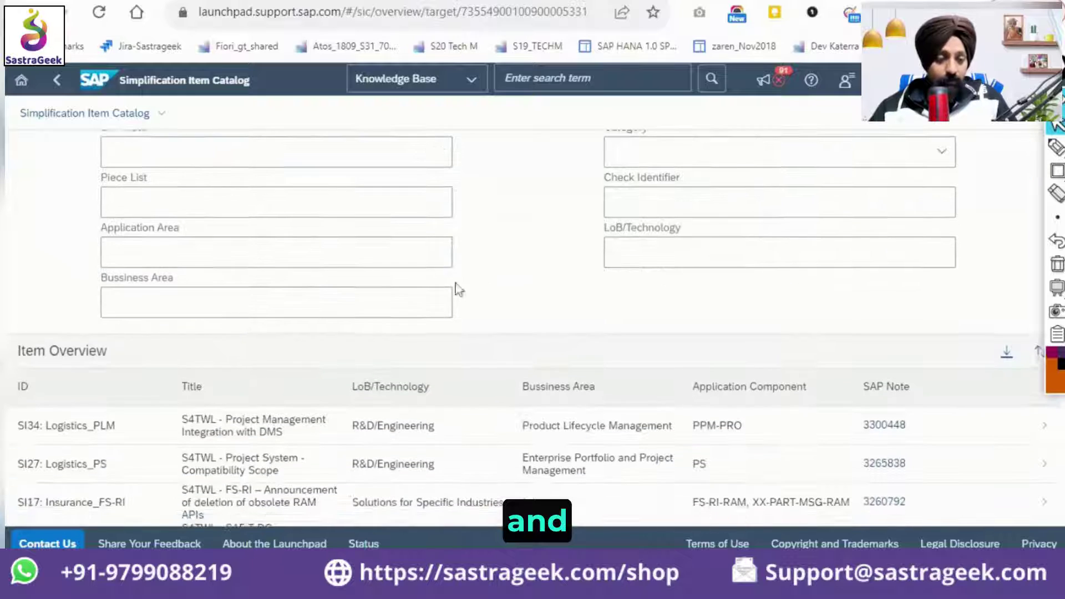
{"action": "left_click", "coordinate": [154, 305]}
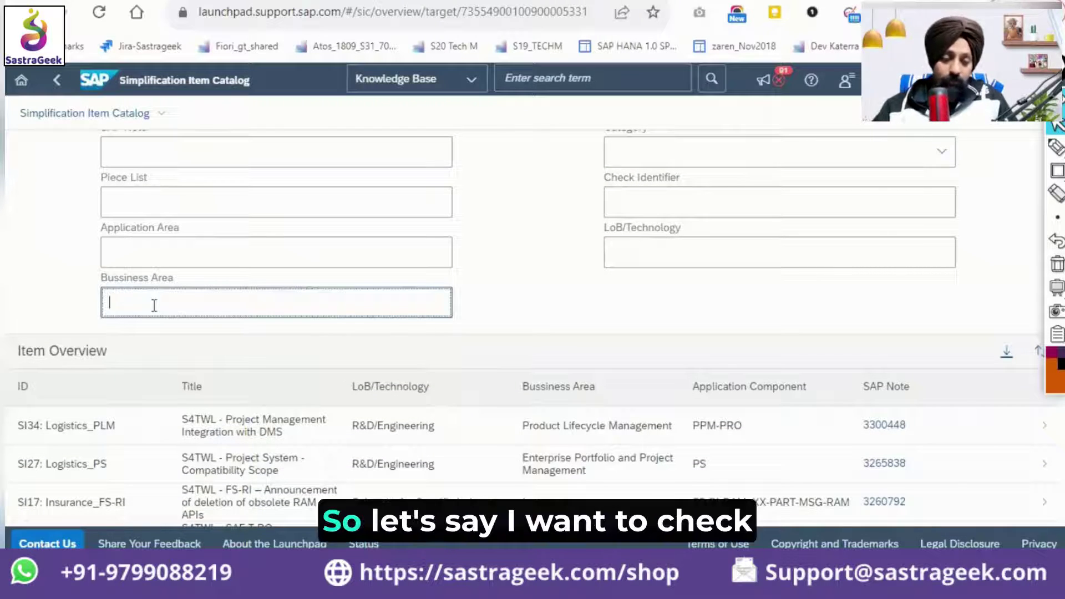
{"action": "type", "text": "procurement"}
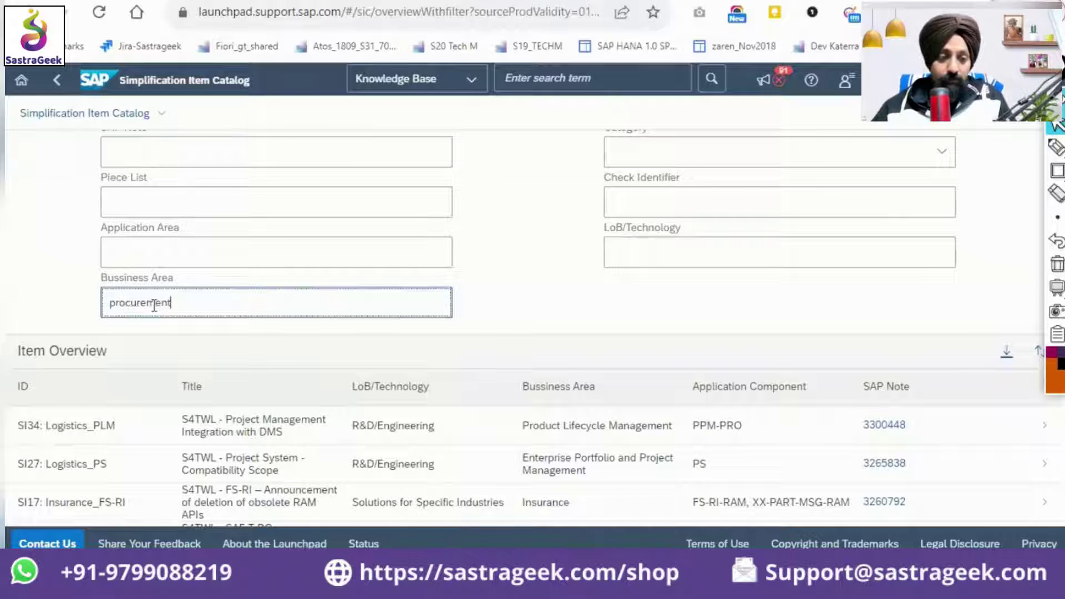
Review the Sourcing and Procurement items in Item Overview, then select the 'procurement' filter text.
{"action": "scroll", "coordinate": [527, 380], "scroll_direction": "down", "scroll_amount": 3}
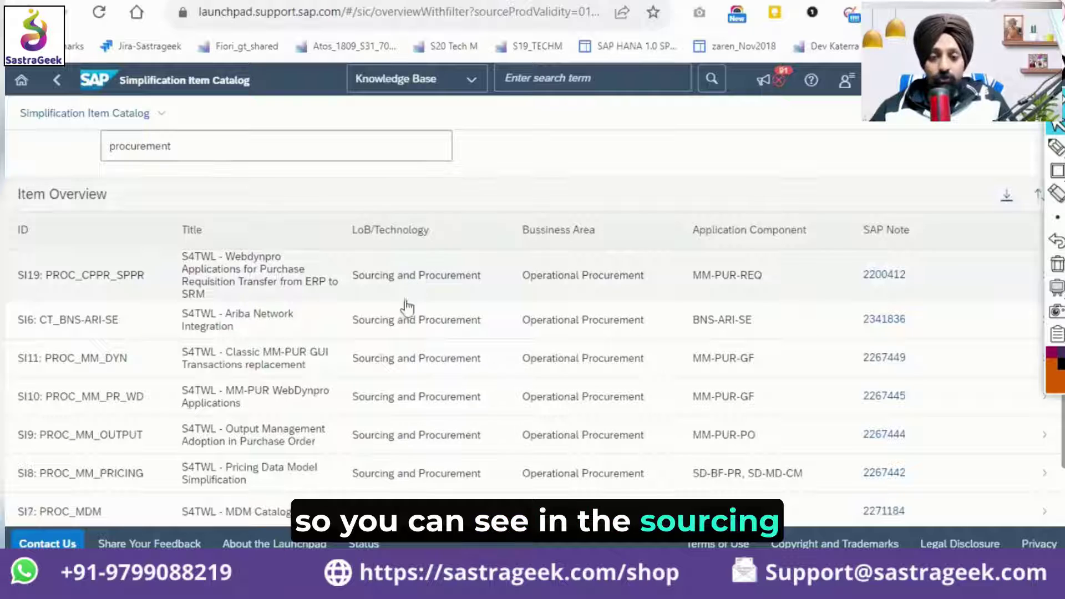
{"action": "scroll", "coordinate": [402, 424], "scroll_direction": "down", "scroll_amount": 2}
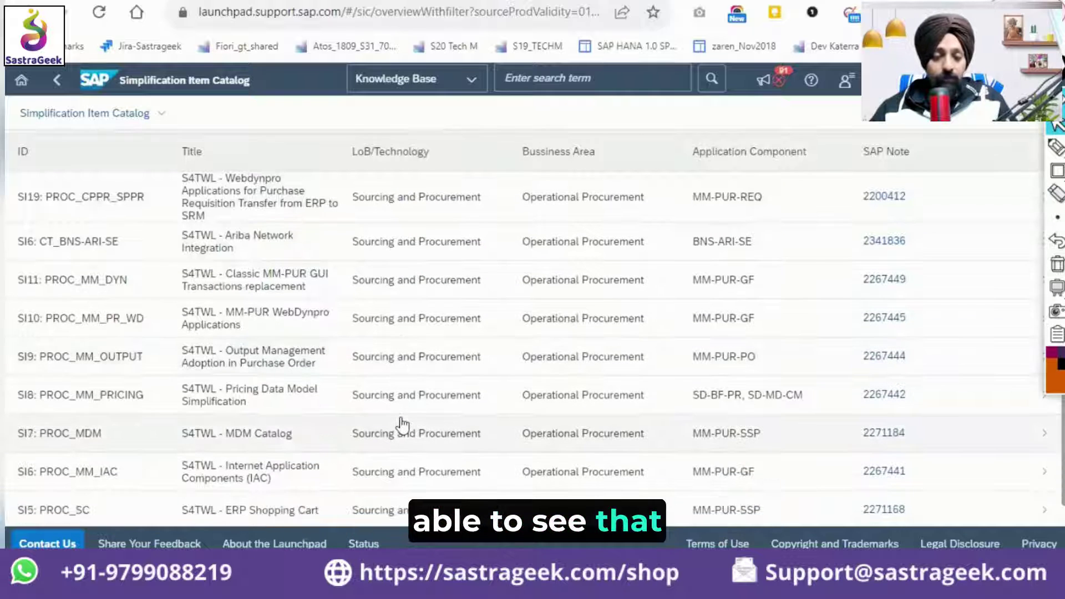
{"action": "scroll", "coordinate": [401, 424], "scroll_direction": "down", "scroll_amount": 1}
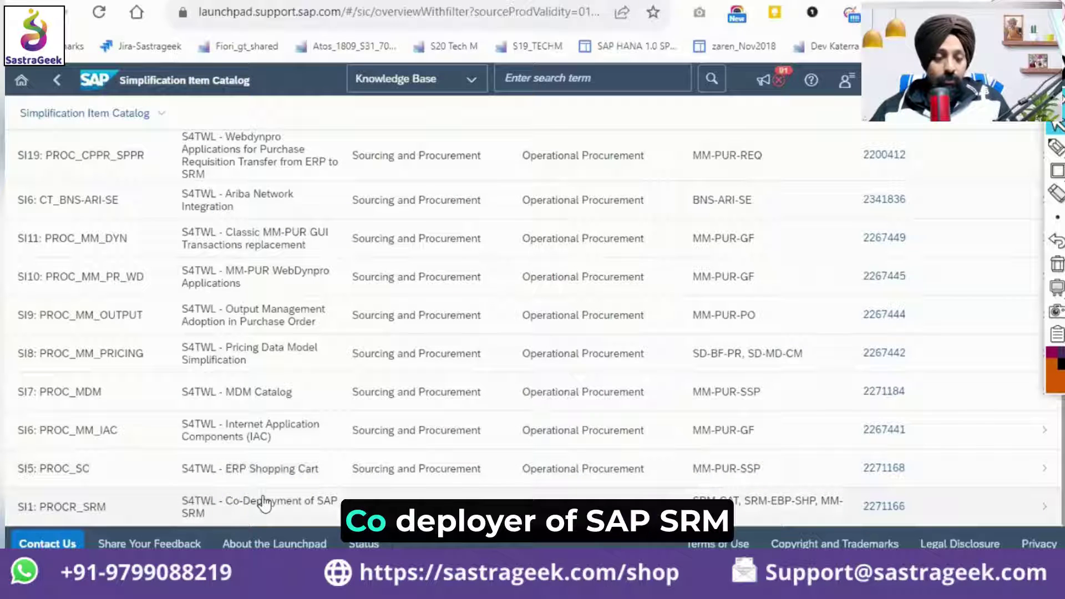
{"action": "scroll", "coordinate": [265, 504], "scroll_direction": "up", "scroll_amount": 2}
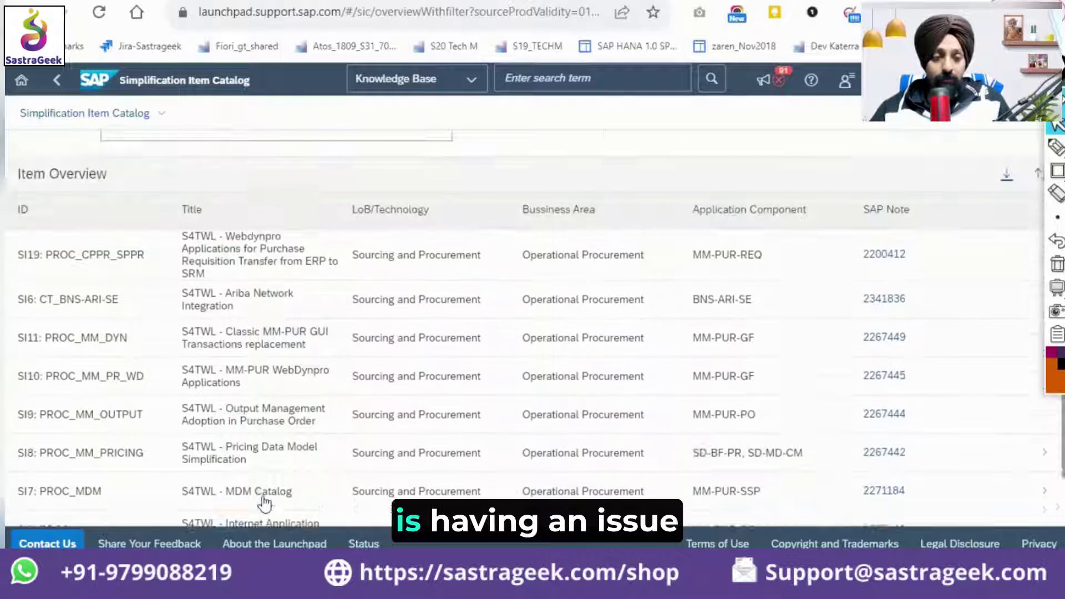
{"action": "scroll", "coordinate": [265, 504], "scroll_direction": "up", "scroll_amount": 1}
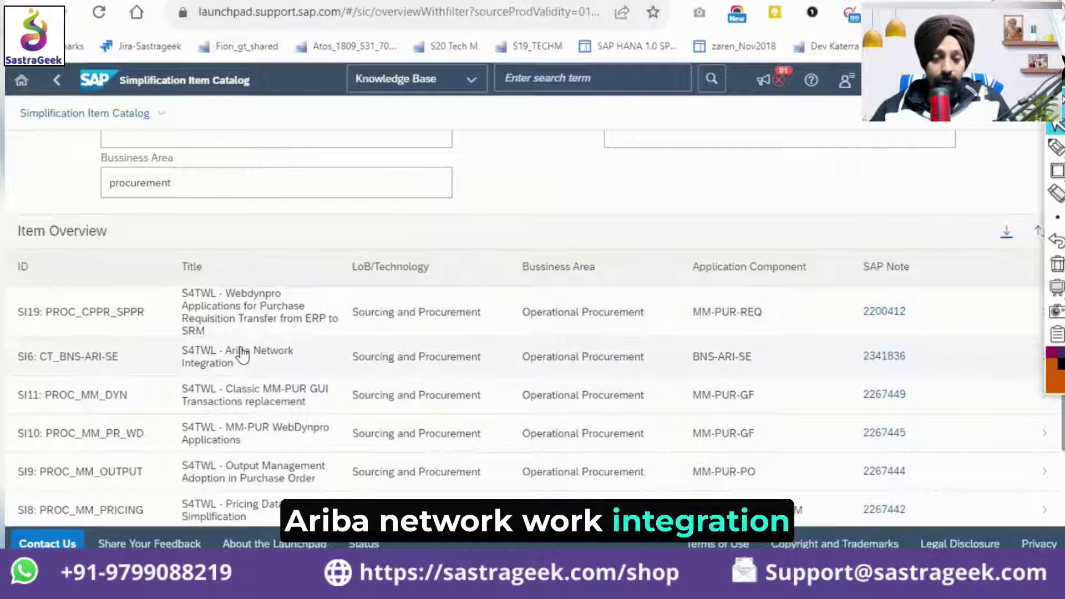
{"action": "scroll", "coordinate": [242, 358], "scroll_direction": "down", "scroll_amount": 1}
{"action": "scroll", "coordinate": [244, 360], "scroll_direction": "down", "scroll_amount": 1}
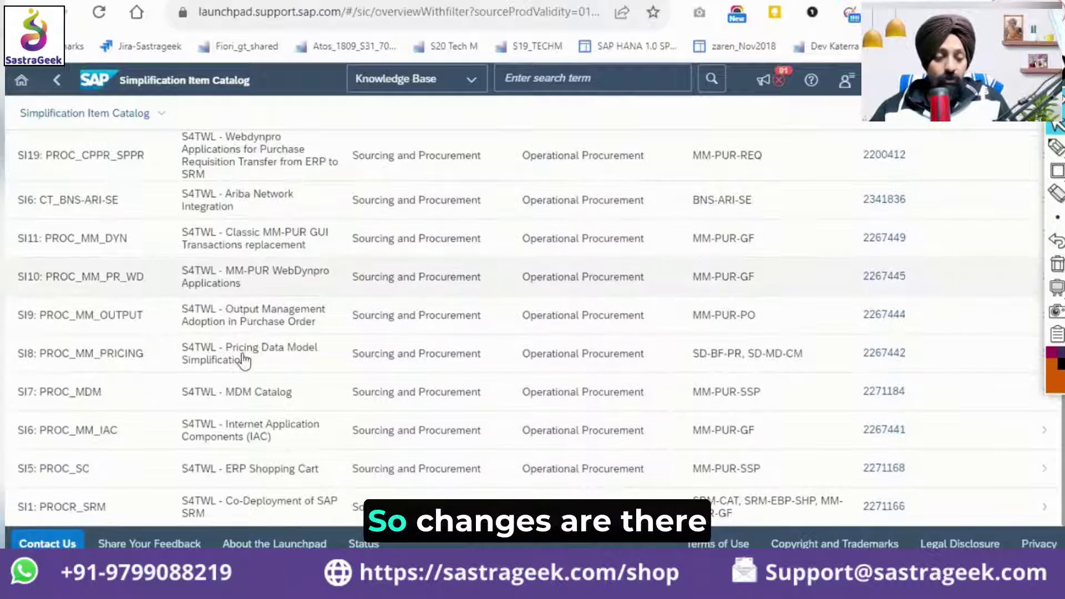
{"action": "scroll", "coordinate": [244, 388], "scroll_direction": "up", "scroll_amount": 4}
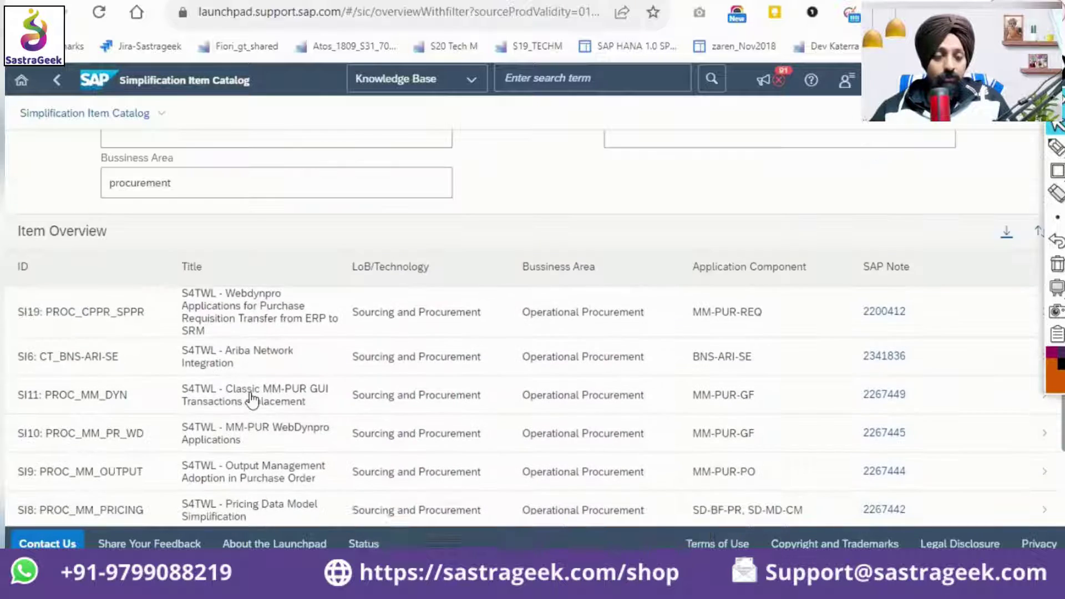
{"action": "left_click_drag", "start_coordinate": [188, 266], "coordinate": [107, 261]}
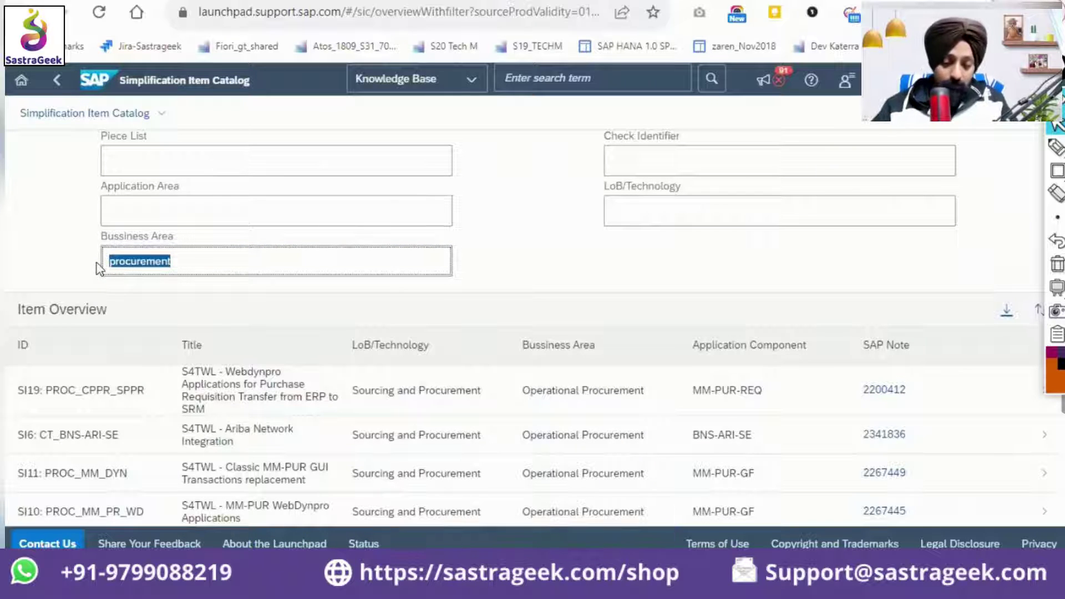
Replace the Business Area filter with 'master dat' and run the search.
{"action": "type", "text": "master data"}
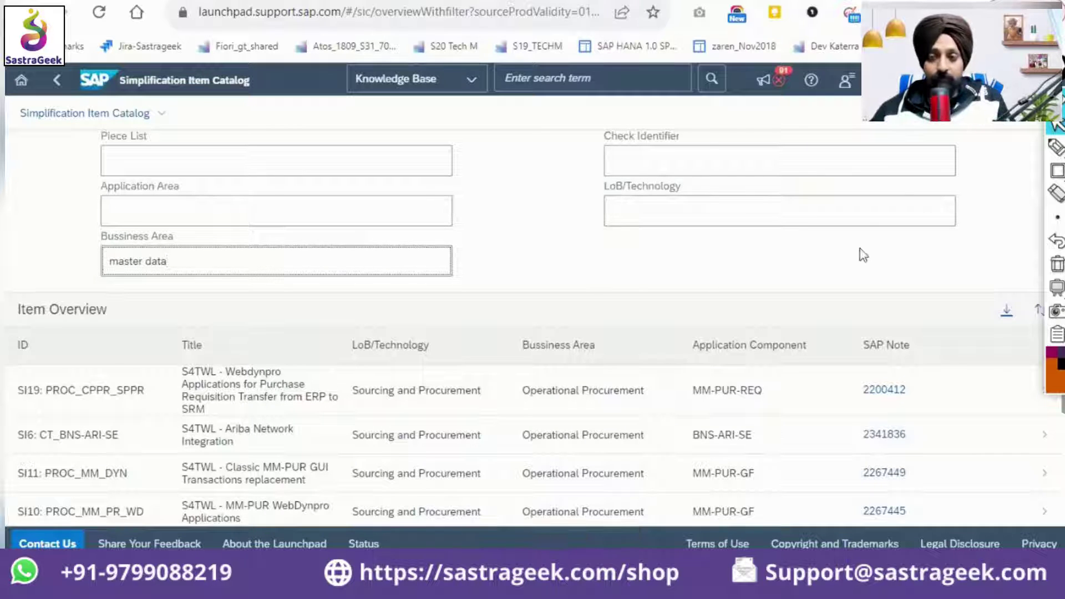
{"action": "scroll", "coordinate": [903, 197], "scroll_direction": "up", "scroll_amount": 3}
{"action": "left_click", "coordinate": [1016, 168]}
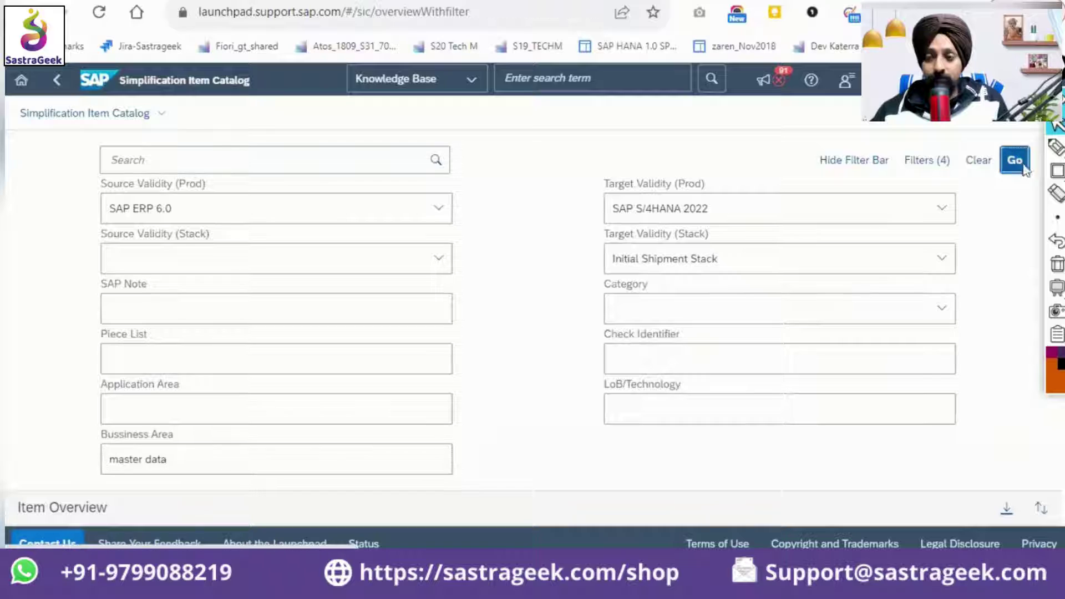
Scroll through the results, then bring up the Category dropdown list.
{"action": "scroll", "coordinate": [471, 321], "scroll_direction": "down", "scroll_amount": 5}
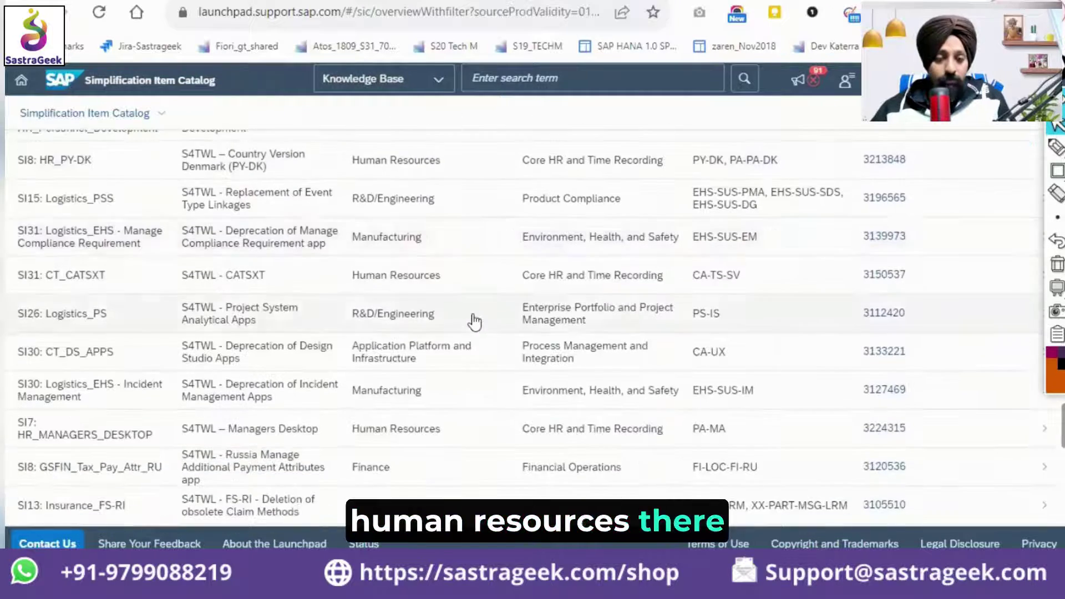
{"action": "scroll", "coordinate": [474, 320], "scroll_direction": "up", "scroll_amount": 10}
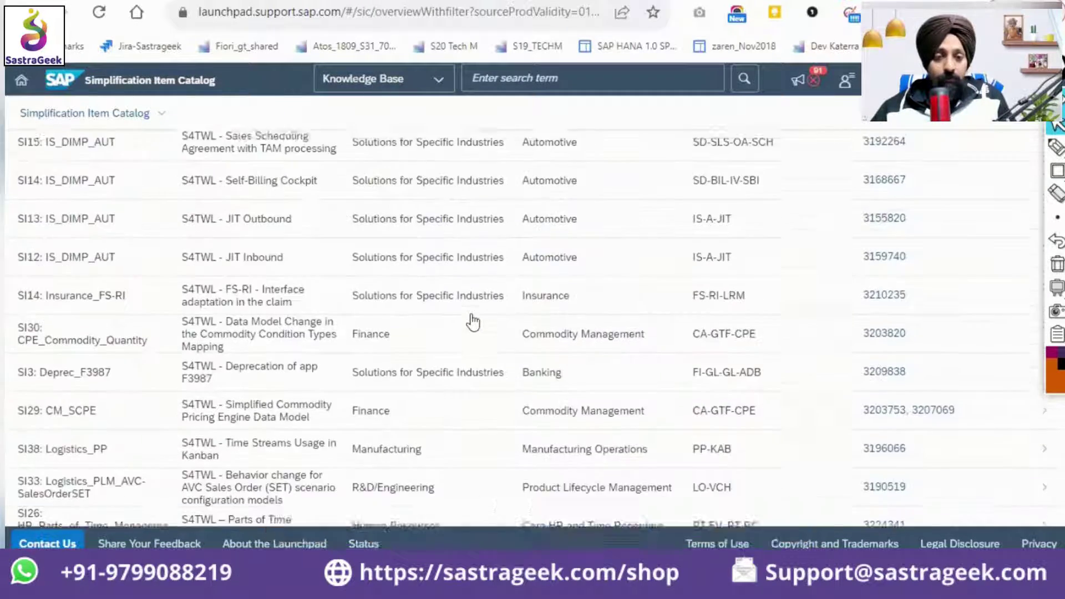
{"action": "scroll", "coordinate": [473, 320], "scroll_direction": "up", "scroll_amount": 10}
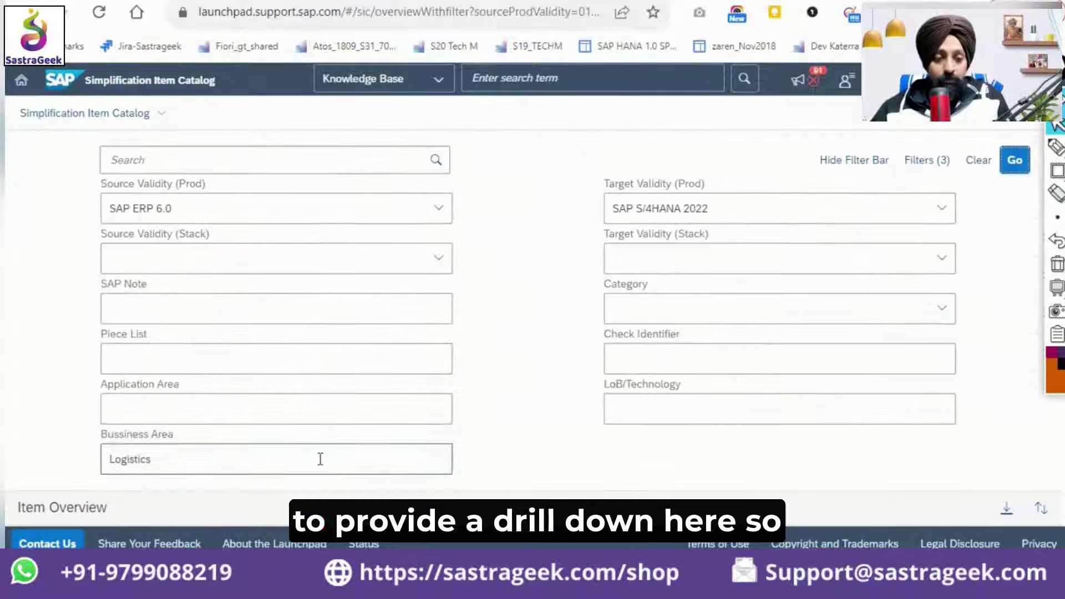
{"action": "left_click", "coordinate": [320, 458]}
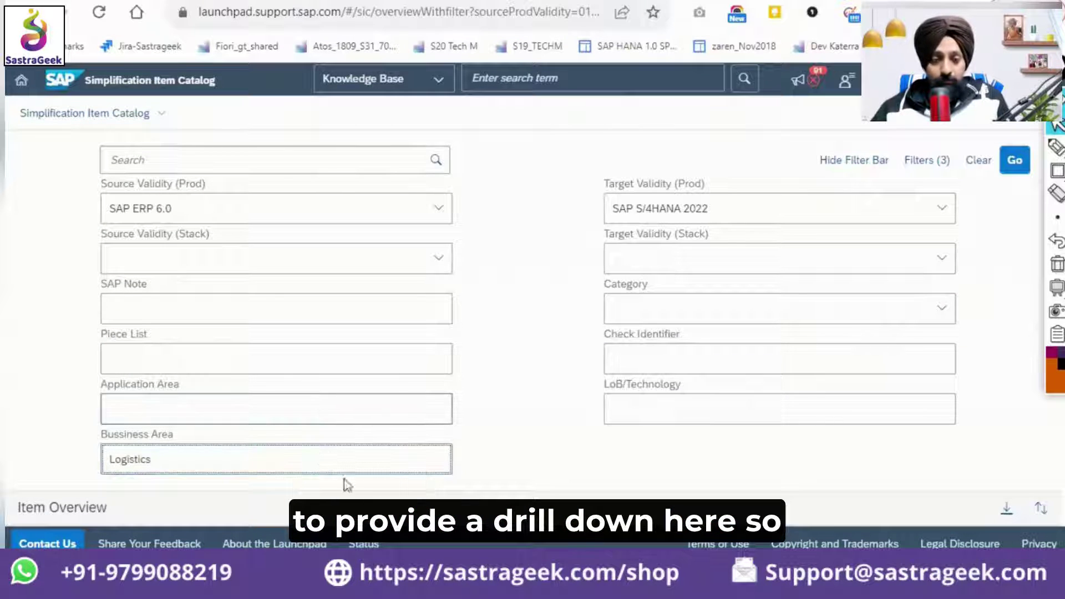
{"action": "left_click", "coordinate": [941, 309]}
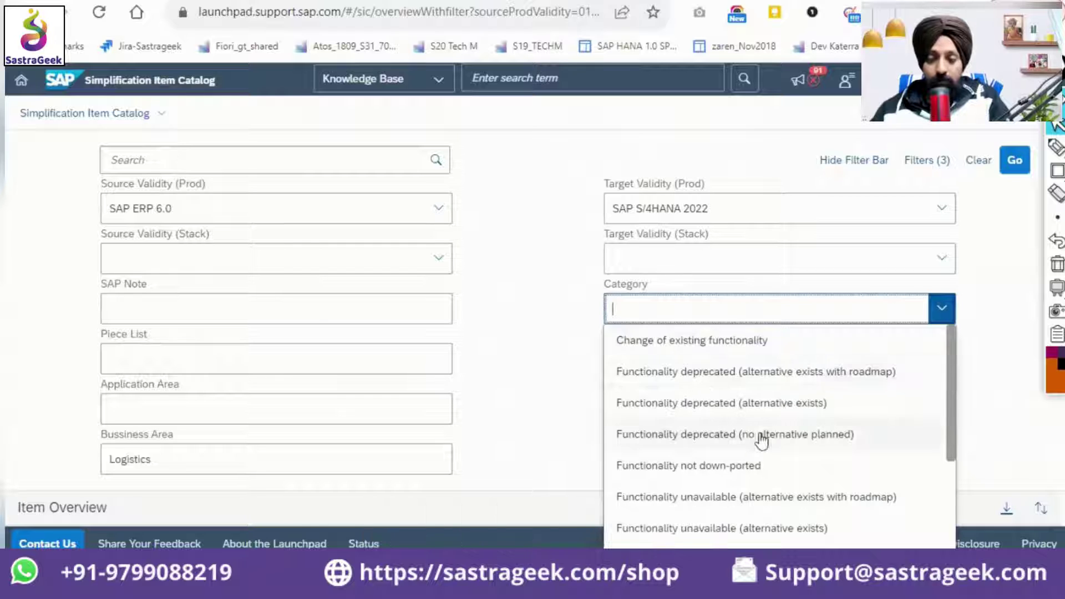
Browse the item categories, then close the Category list.
{"action": "scroll", "coordinate": [761, 441], "scroll_direction": "down", "scroll_amount": 3}
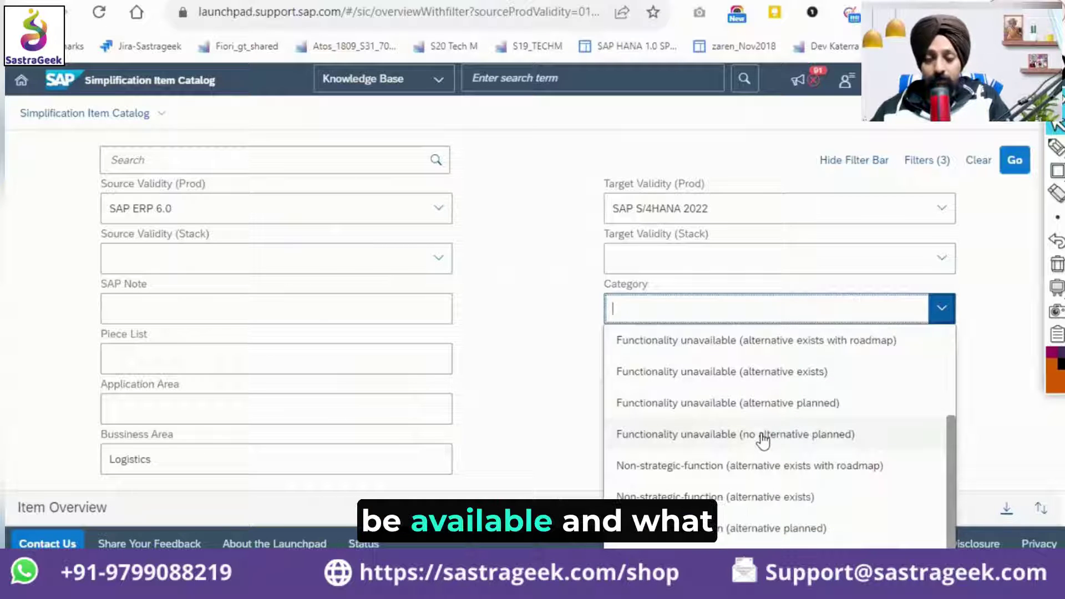
{"action": "scroll", "coordinate": [763, 441], "scroll_direction": "down", "scroll_amount": 1}
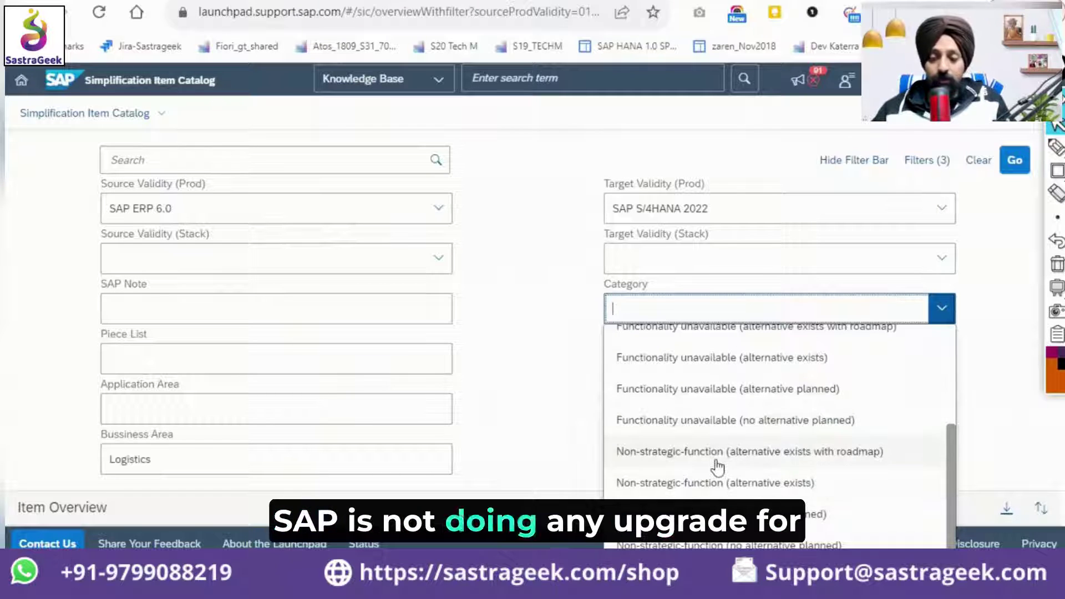
{"action": "scroll", "coordinate": [717, 468], "scroll_direction": "up", "scroll_amount": 3}
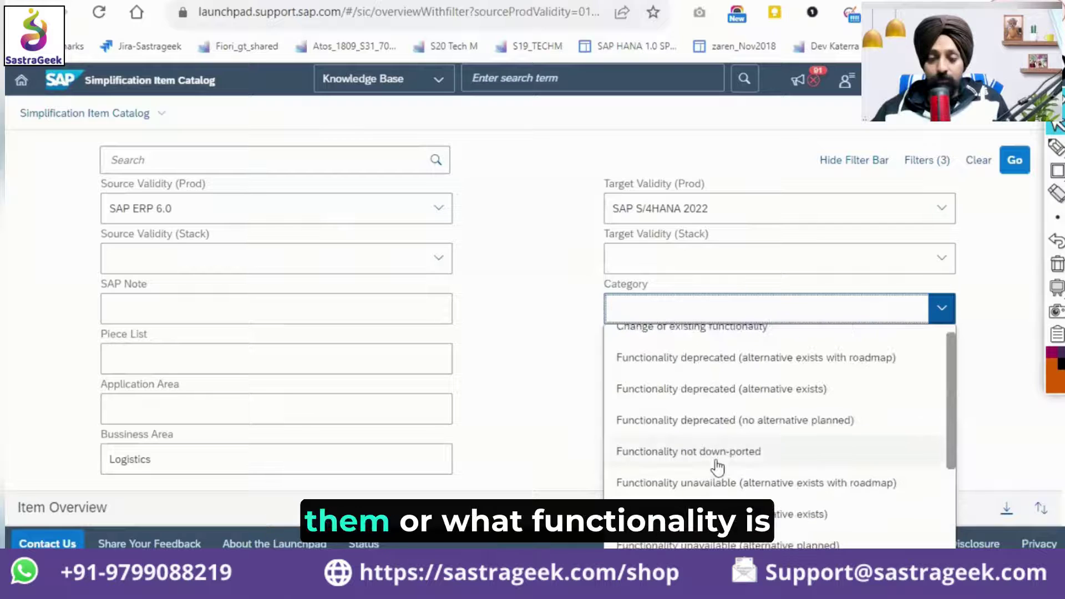
{"action": "scroll", "coordinate": [717, 468], "scroll_direction": "down", "scroll_amount": 2}
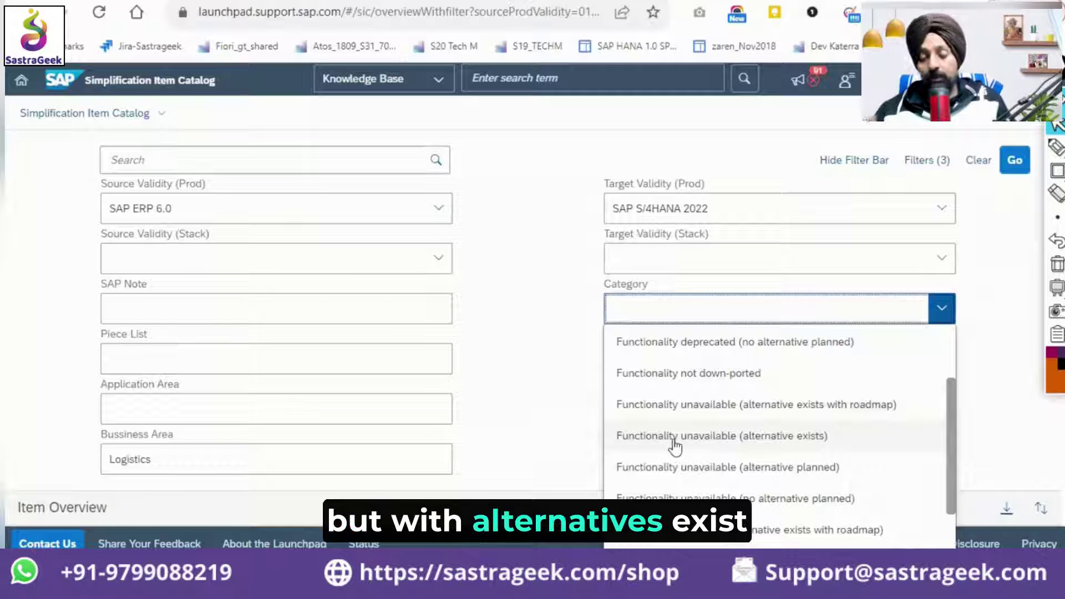
{"action": "left_click", "coordinate": [530, 436]}
Replace the Logistics Business Area with 'Sales' and run the search.
{"action": "left_click_drag", "start_coordinate": [177, 458], "coordinate": [102, 464]}
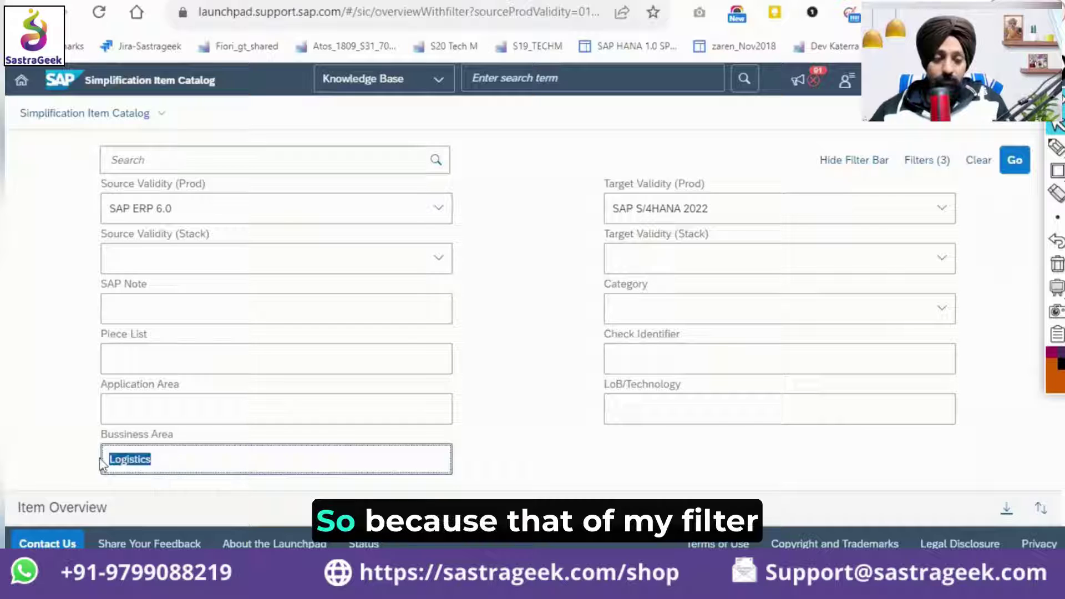
{"action": "type", "text": "Sale"}
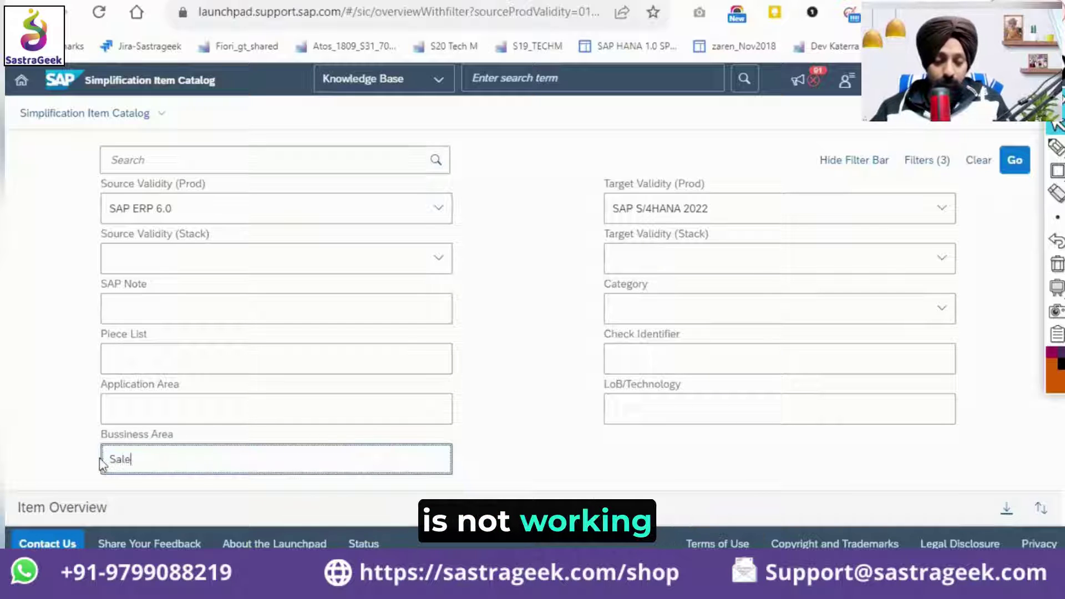
{"action": "type", "text": "s"}
{"action": "key", "text": "Return"}
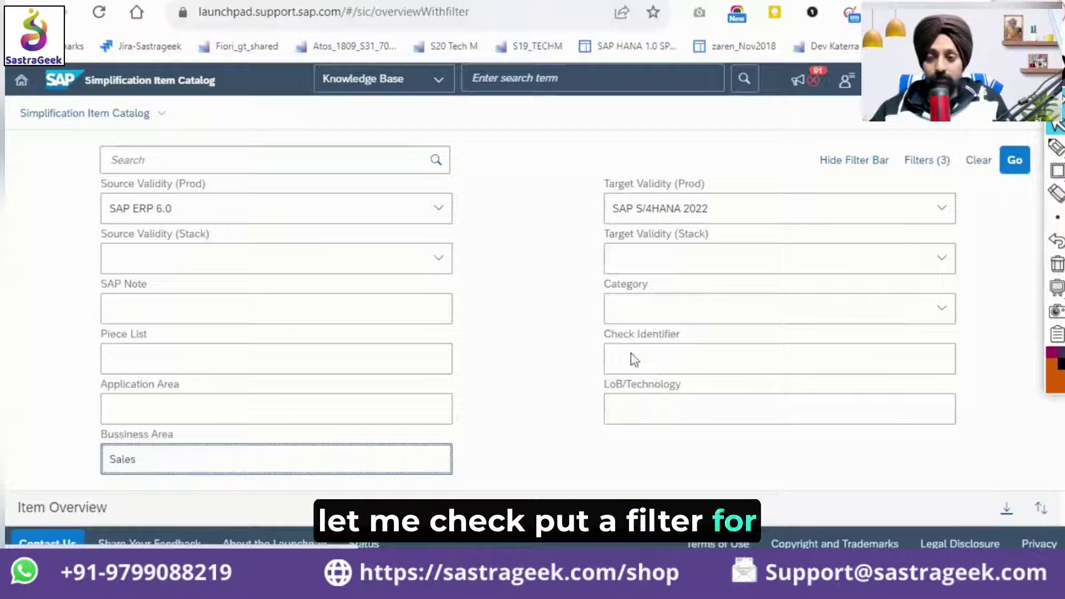
{"action": "left_click", "coordinate": [1014, 161]}
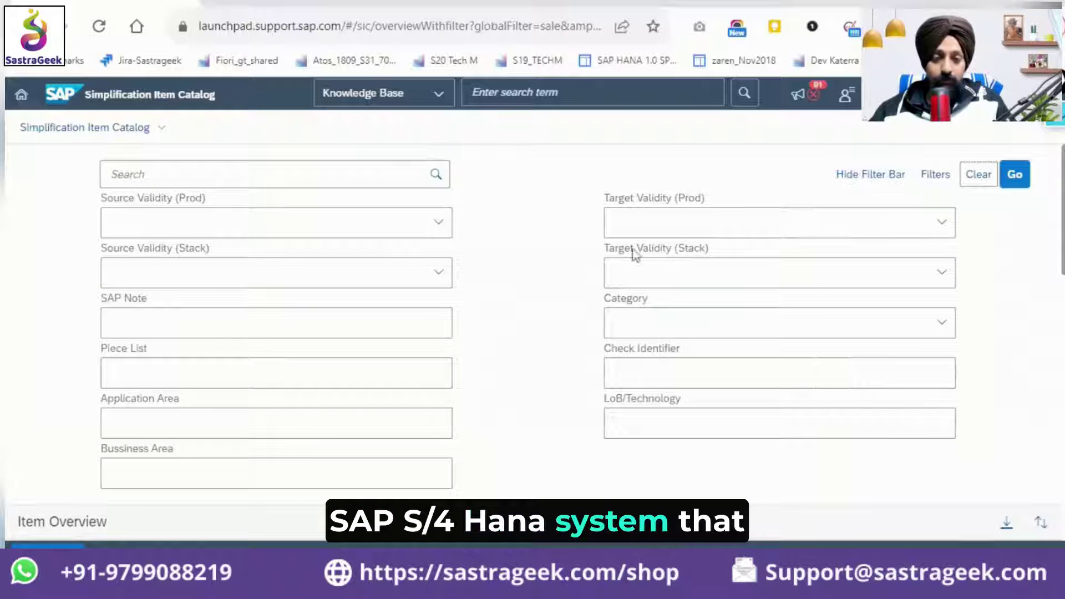
{"action": "scroll", "coordinate": [535, 273], "scroll_direction": "down", "scroll_amount": 6}
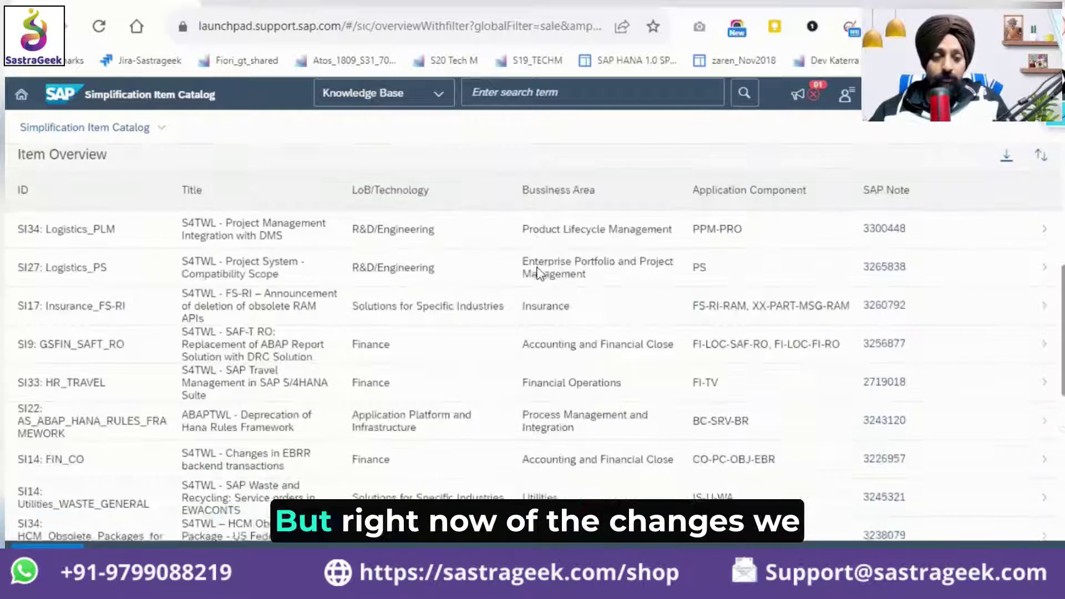
{"action": "scroll", "coordinate": [536, 274], "scroll_direction": "up", "scroll_amount": 6}
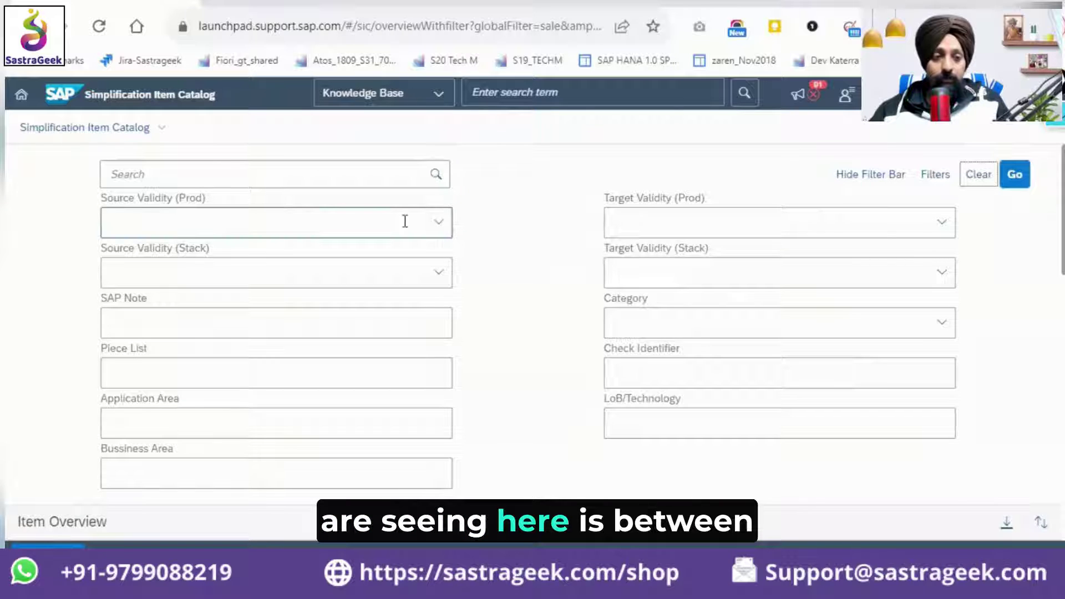
Set source SAP S/4HANA 2021 and target SAP S/4HANA 2022, then run the 'sale' search.
{"action": "left_click", "coordinate": [438, 222]}
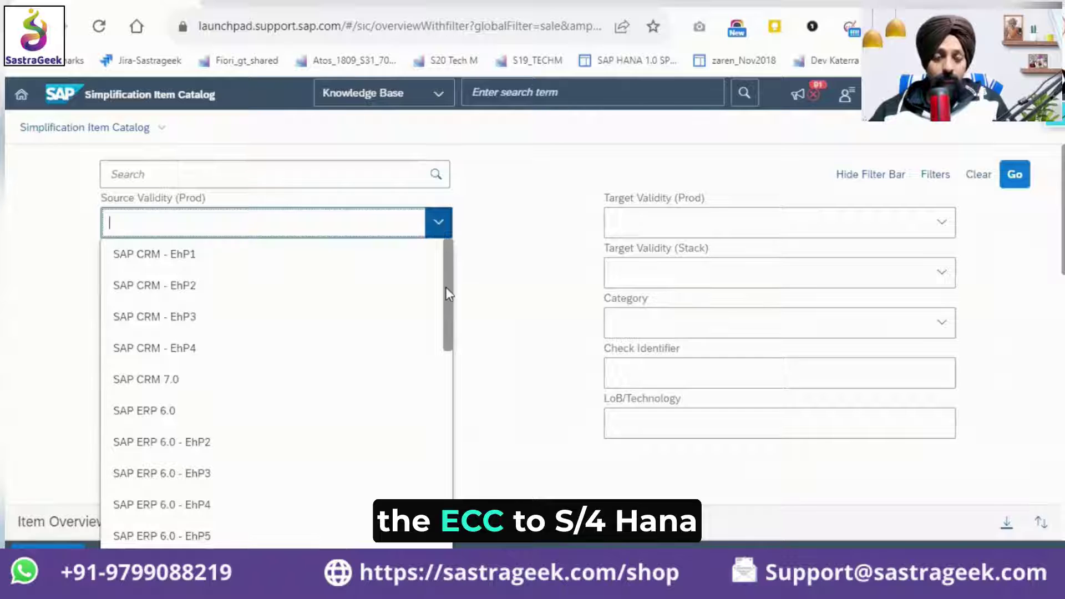
{"action": "left_click_drag", "start_coordinate": [447, 294], "coordinate": [429, 494]}
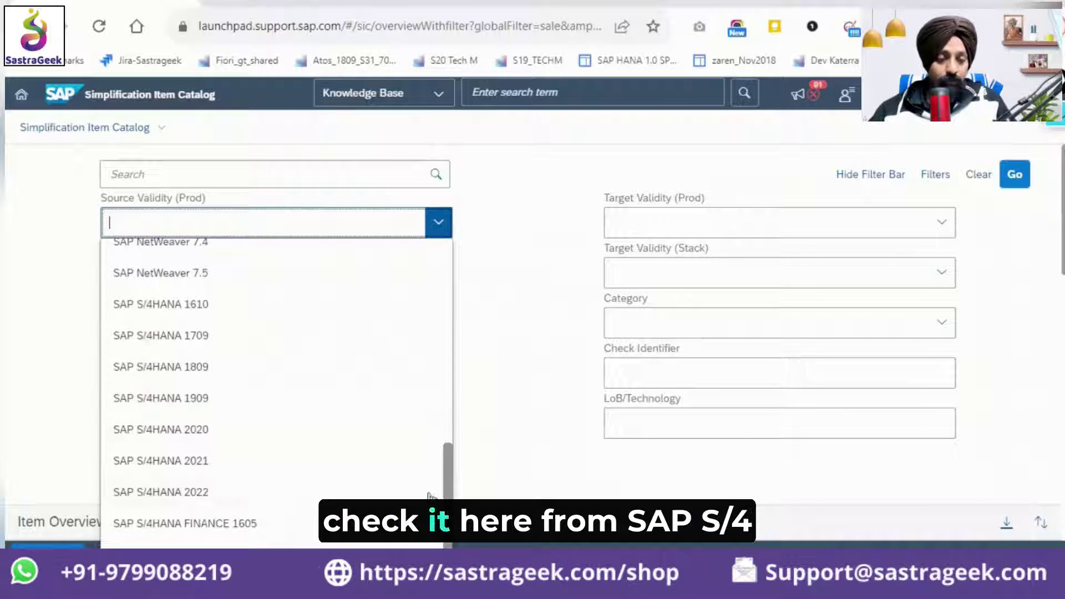
{"action": "left_click", "coordinate": [171, 462]}
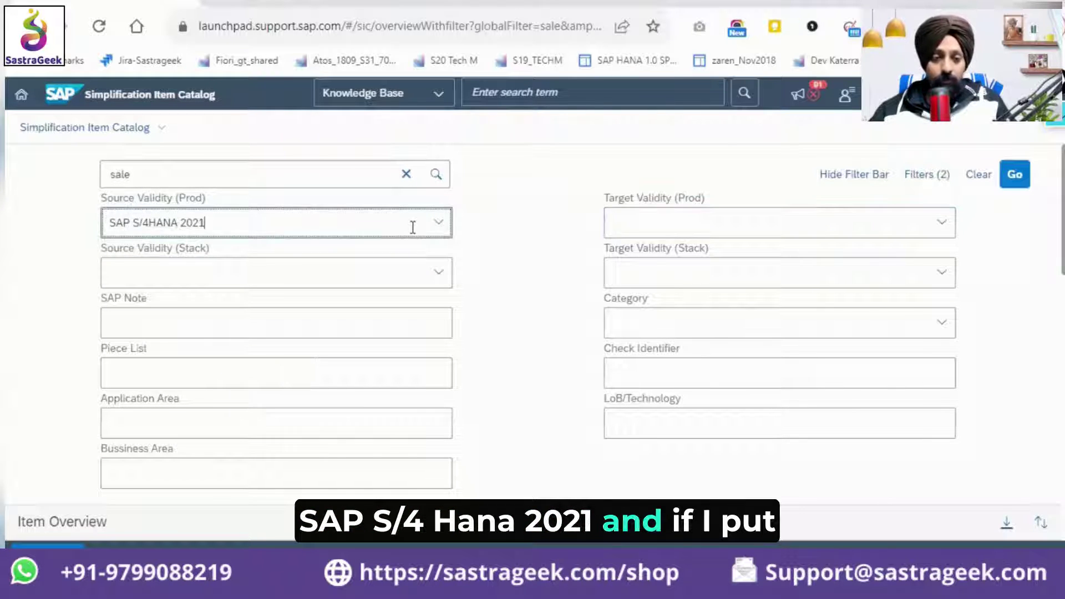
{"action": "left_click", "coordinate": [941, 222]}
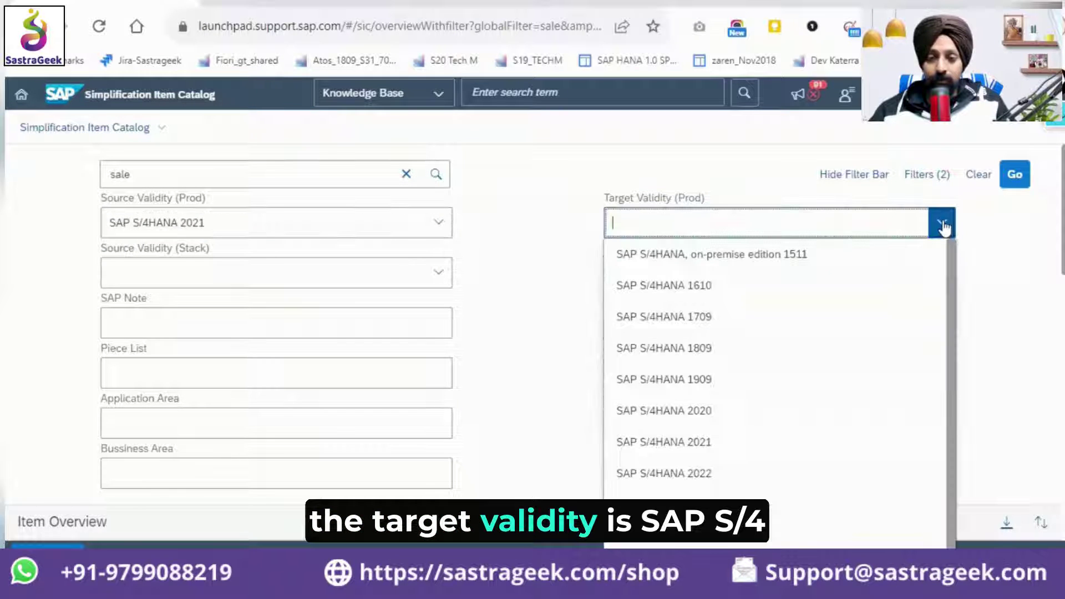
{"action": "left_click", "coordinate": [691, 480]}
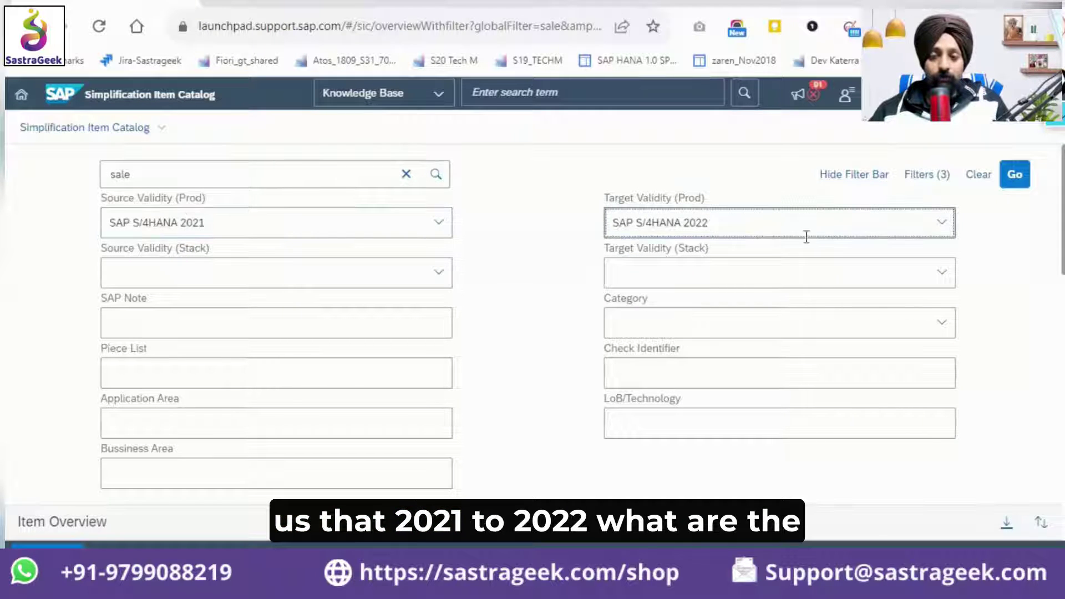
{"action": "left_click", "coordinate": [1018, 178]}
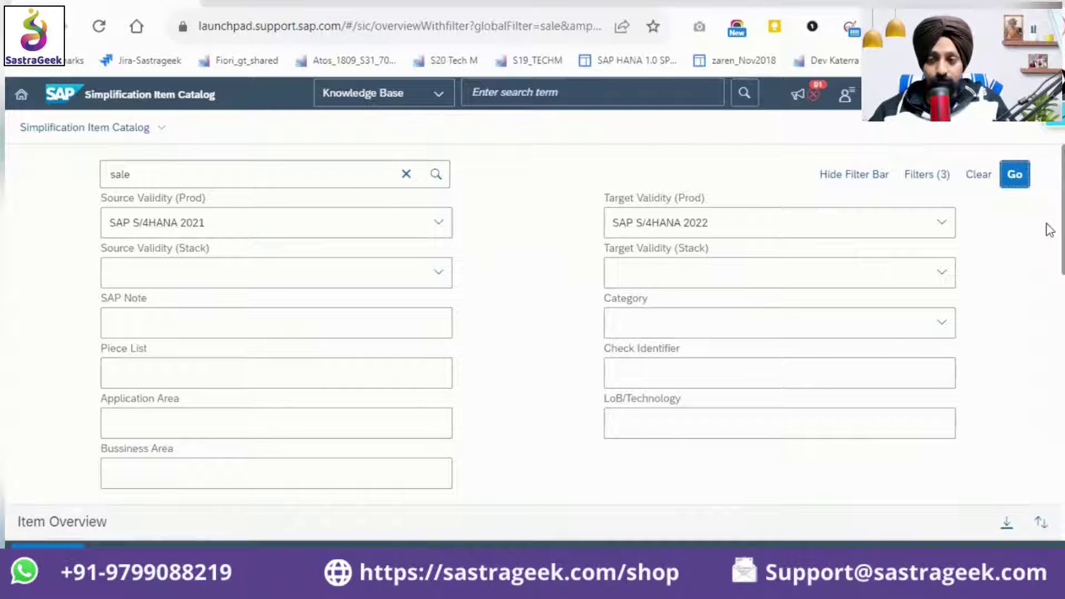
{"action": "scroll", "coordinate": [1050, 229], "scroll_direction": "down", "scroll_amount": 5}
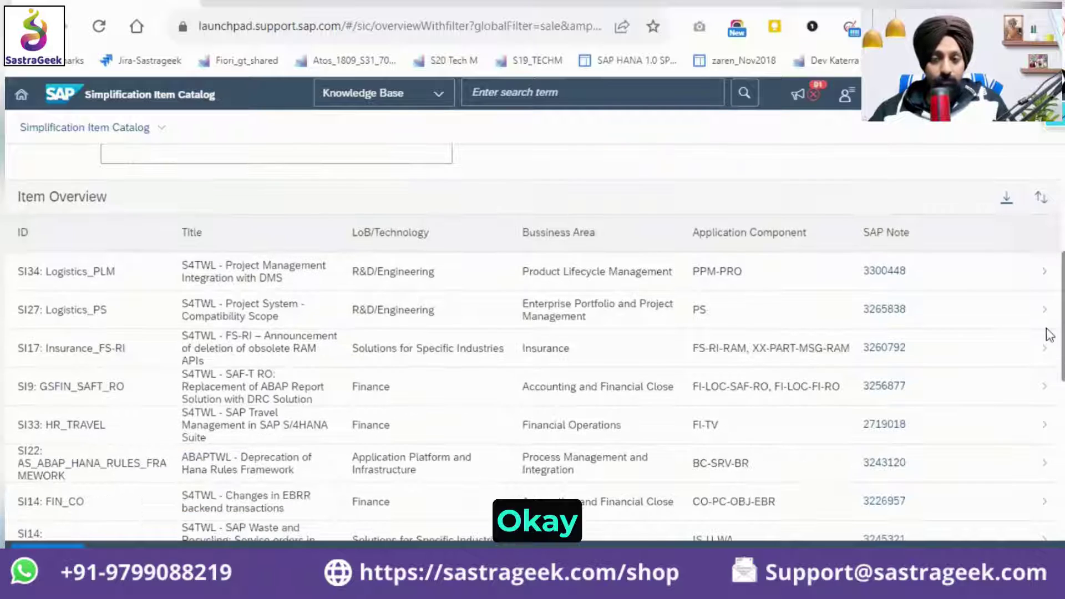
{"action": "scroll", "coordinate": [1050, 334], "scroll_direction": "down", "scroll_amount": 3}
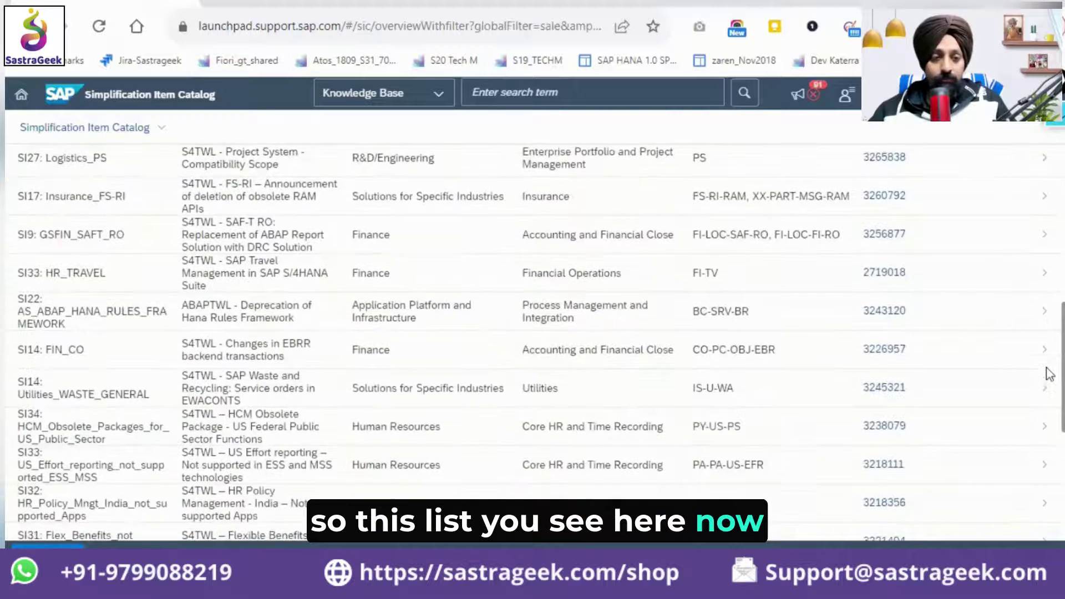
{"action": "scroll", "coordinate": [1050, 322], "scroll_direction": "up", "scroll_amount": 4}
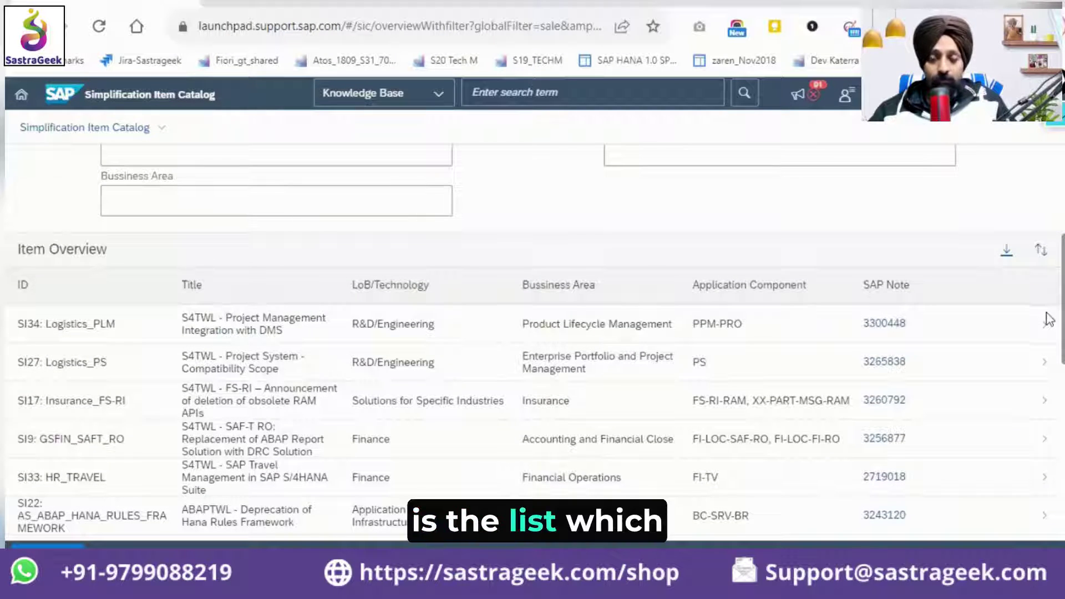
{"action": "scroll", "coordinate": [1048, 333], "scroll_direction": "down", "scroll_amount": 15}
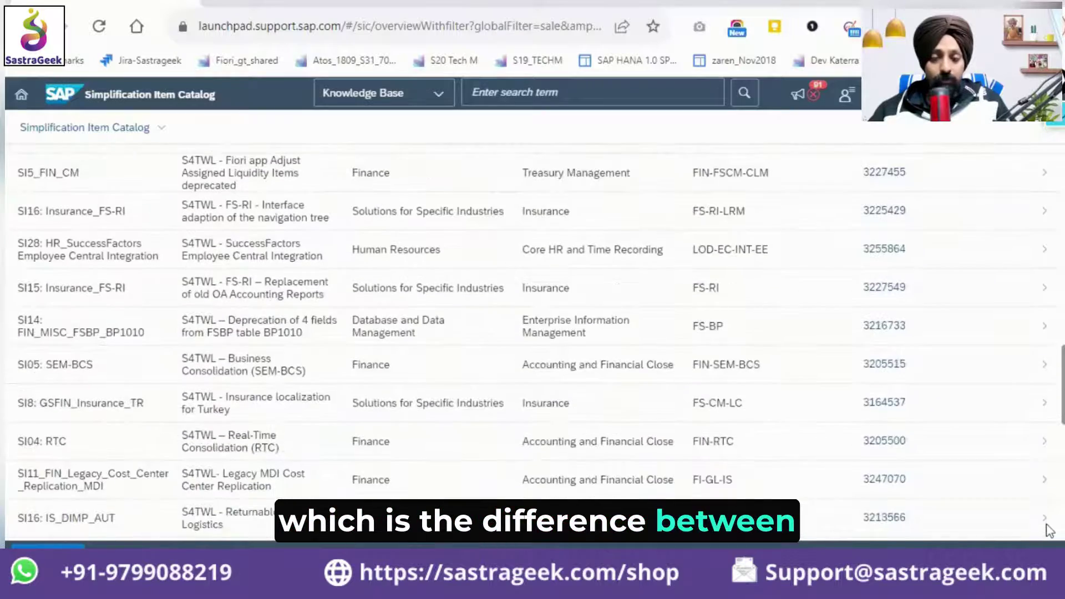
{"action": "scroll", "coordinate": [1048, 499], "scroll_direction": "up", "scroll_amount": 15}
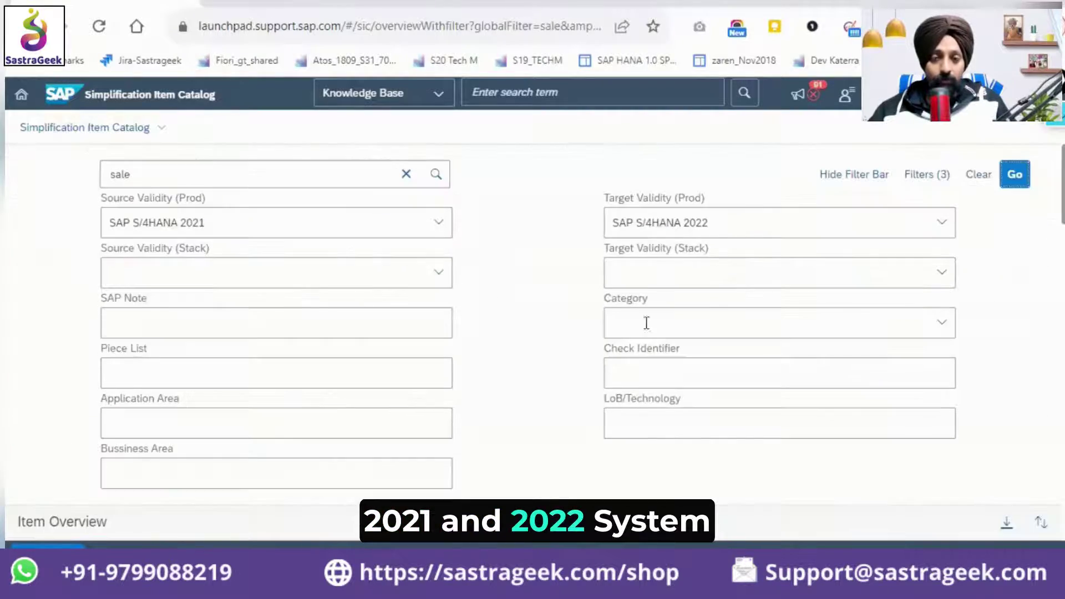
{"action": "scroll", "coordinate": [301, 214], "scroll_direction": "down", "scroll_amount": 5}
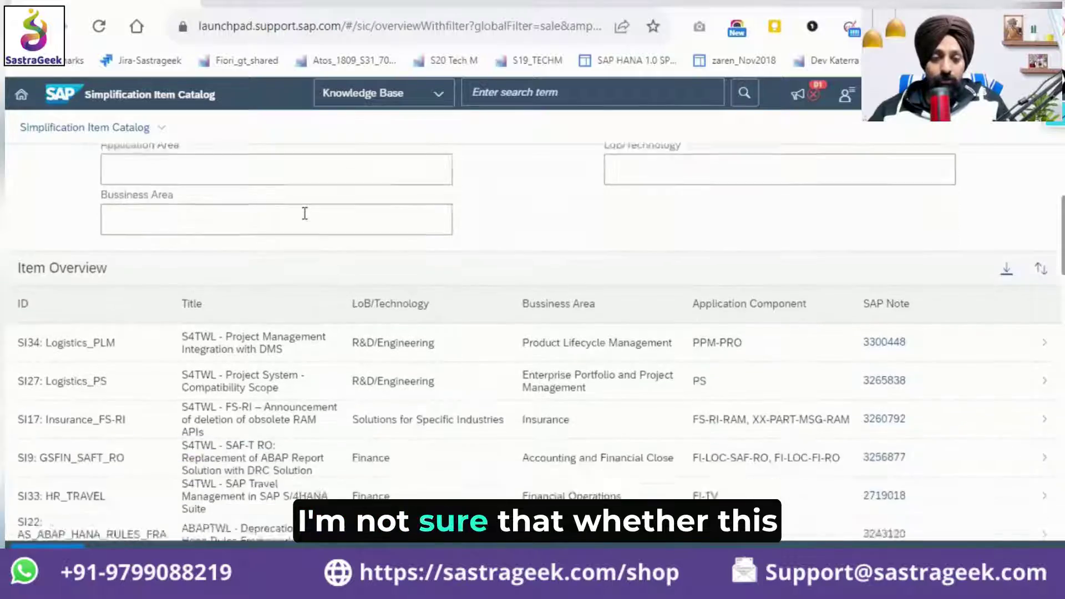
{"action": "scroll", "coordinate": [304, 214], "scroll_direction": "down", "scroll_amount": 15}
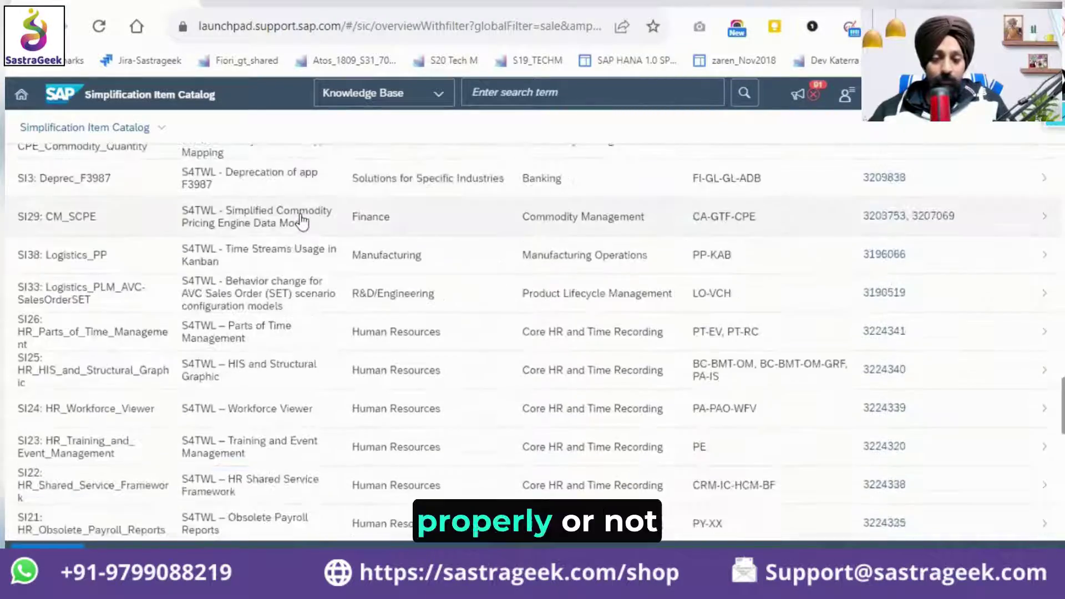
{"action": "scroll", "coordinate": [302, 220], "scroll_direction": "up", "scroll_amount": 15}
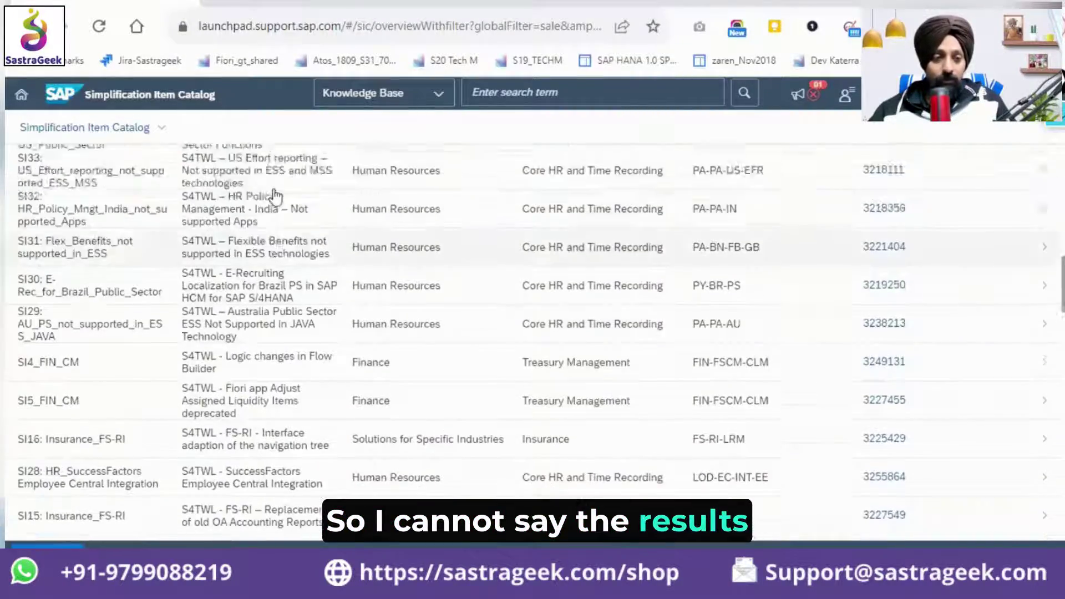
{"action": "scroll", "coordinate": [271, 195], "scroll_direction": "up", "scroll_amount": 10}
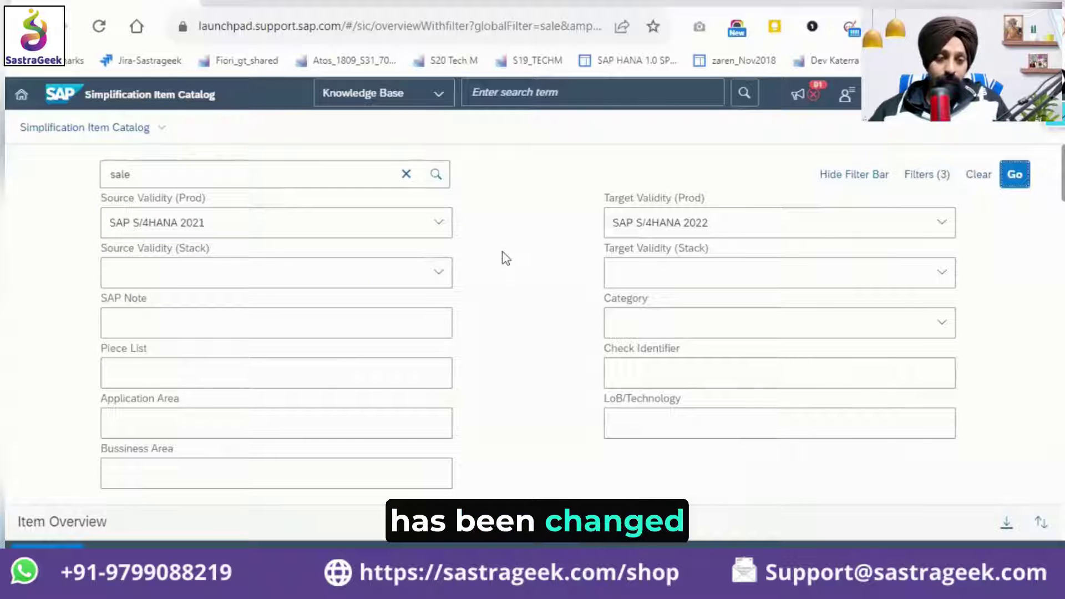
{"action": "scroll", "coordinate": [505, 258], "scroll_direction": "down", "scroll_amount": 4}
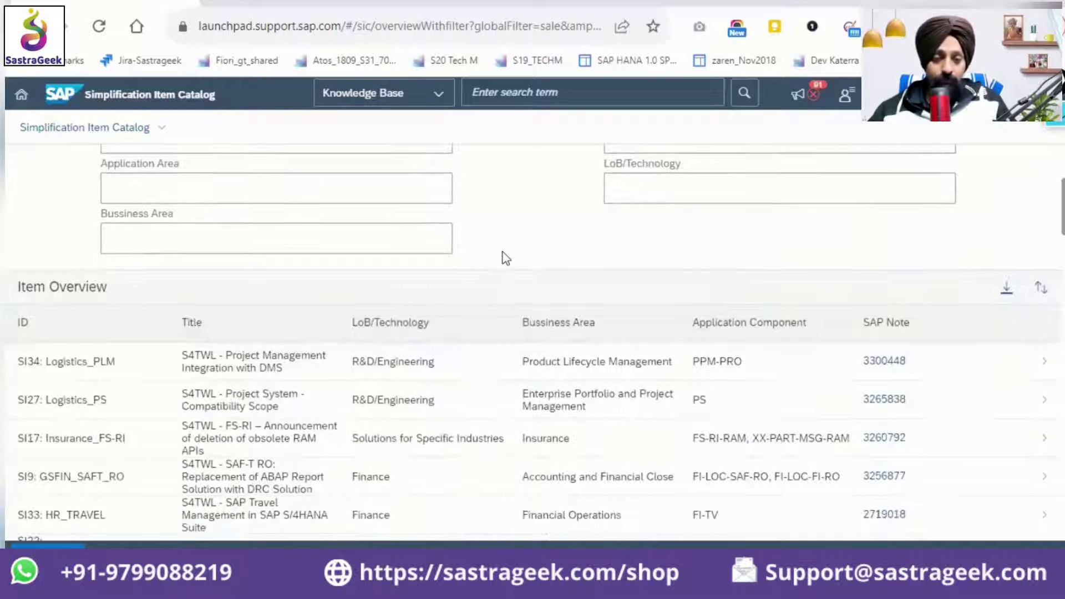
{"action": "scroll", "coordinate": [506, 258], "scroll_direction": "up", "scroll_amount": 5}
Change Source Validity (Prod) to SAP ERP 6.0 - EhP6 and rerun the 'sale' search.
{"action": "left_click", "coordinate": [432, 224]}
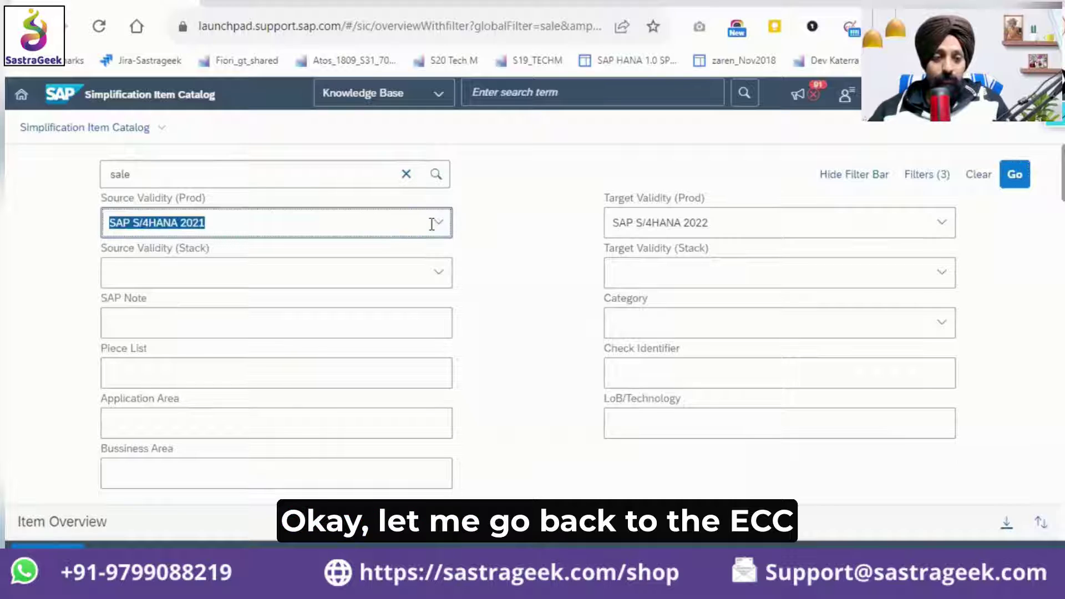
{"action": "left_click", "coordinate": [436, 223]}
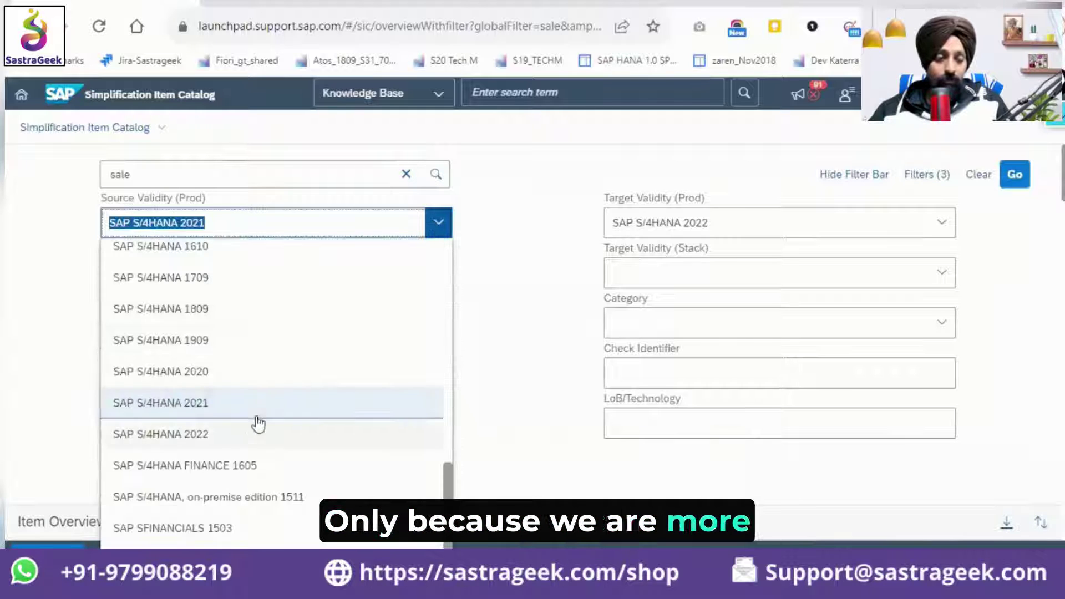
{"action": "scroll", "coordinate": [259, 405], "scroll_direction": "up", "scroll_amount": 3}
{"action": "scroll", "coordinate": [260, 405], "scroll_direction": "up", "scroll_amount": 2}
{"action": "scroll", "coordinate": [258, 404], "scroll_direction": "up", "scroll_amount": 4}
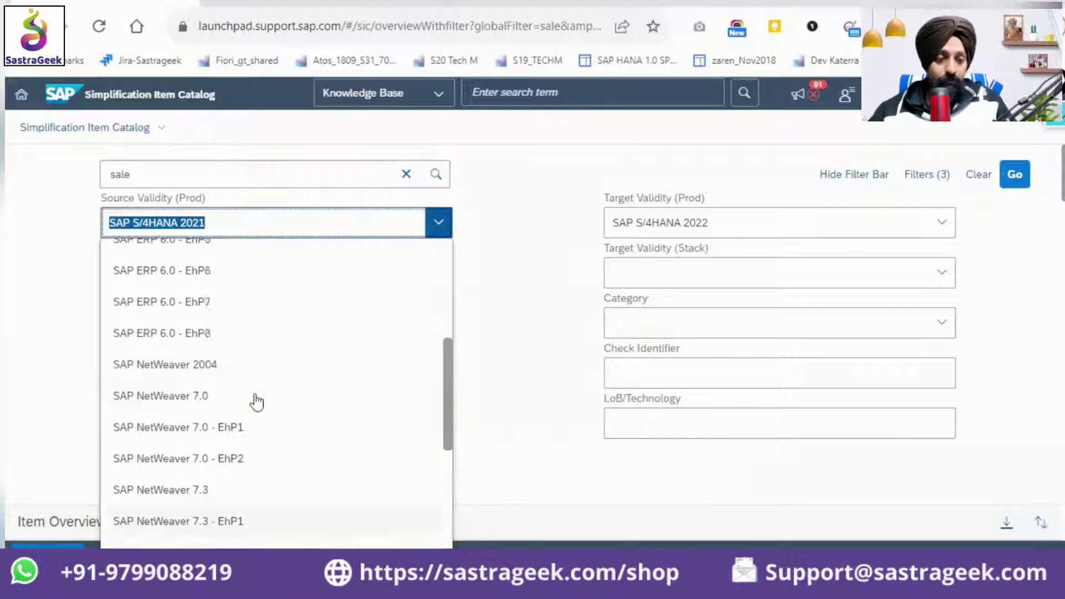
{"action": "scroll", "coordinate": [256, 402], "scroll_direction": "up", "scroll_amount": 1}
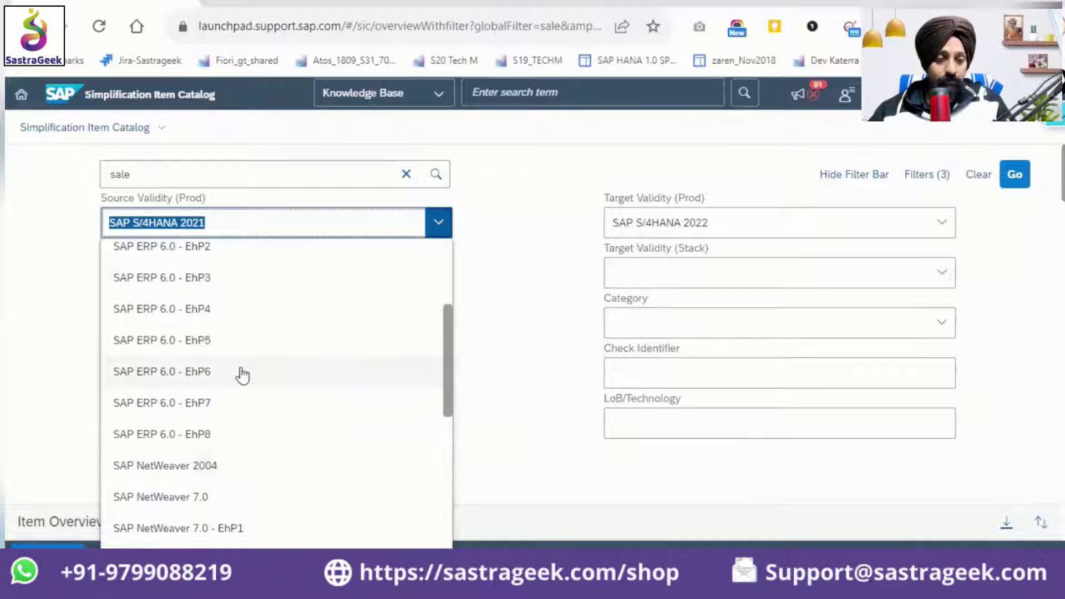
{"action": "left_click", "coordinate": [242, 373]}
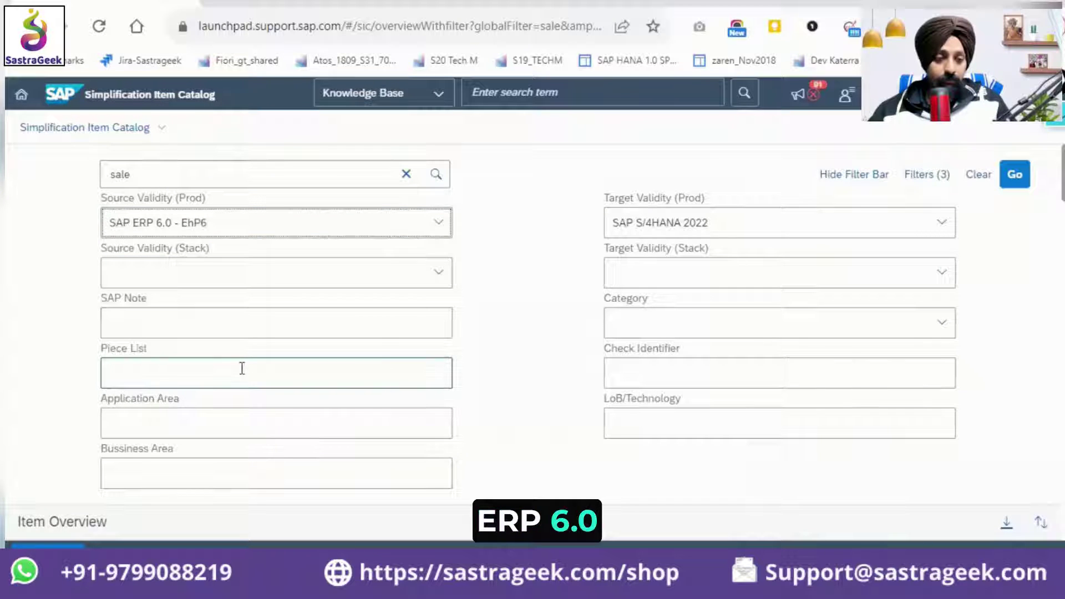
{"action": "left_click", "coordinate": [1018, 175]}
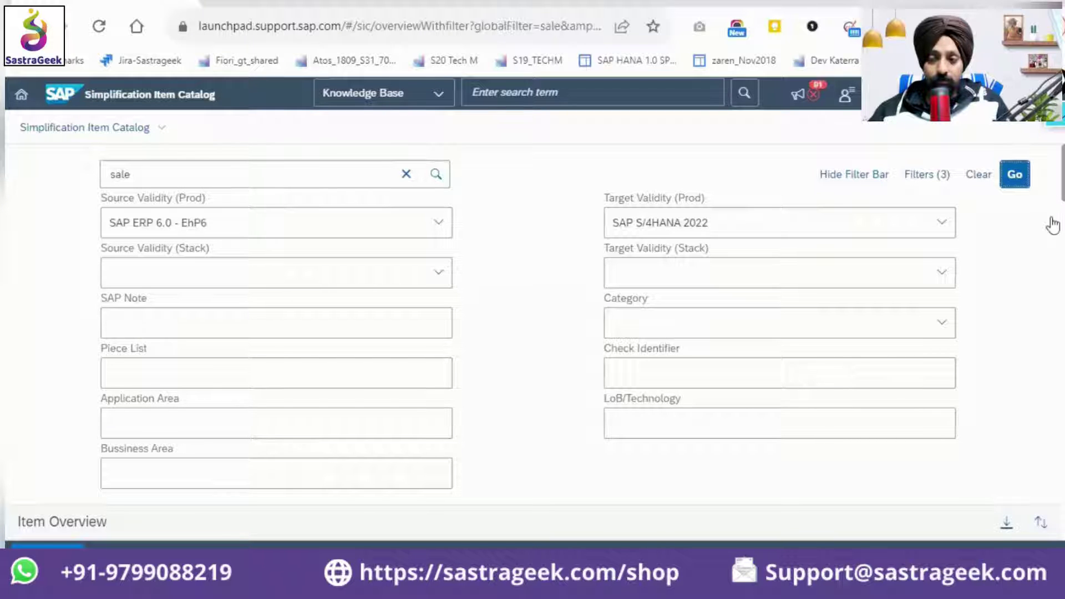
Open note 2941708 from the SI43 Logistics_PP 'Scheduling beyond year 2048' row.
{"action": "left_click_drag", "start_coordinate": [1052, 185], "coordinate": [1048, 242]}
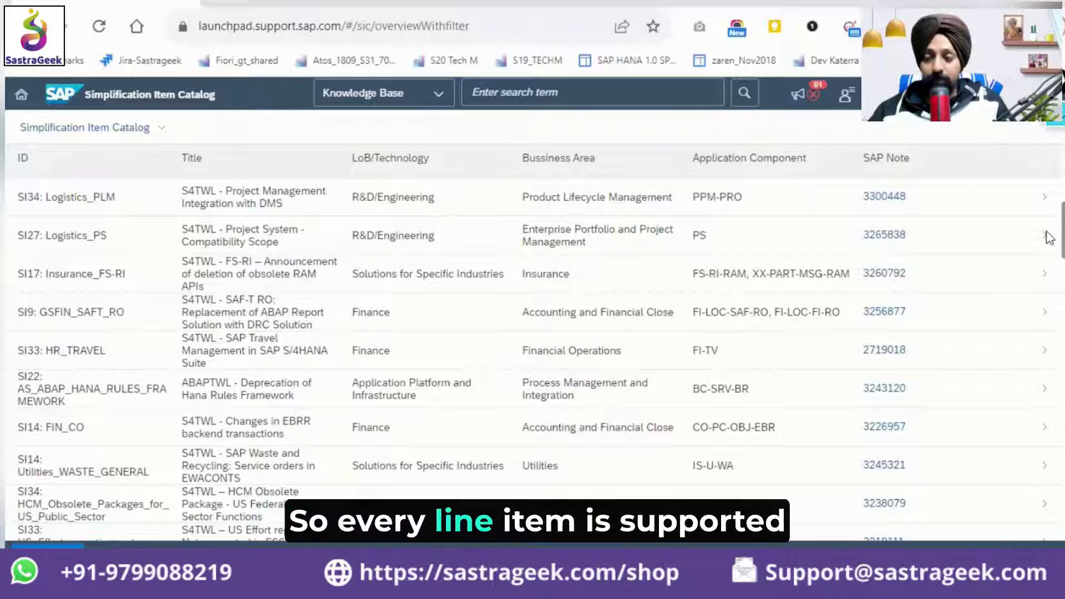
{"action": "scroll", "coordinate": [1048, 238], "scroll_direction": "down", "scroll_amount": 10}
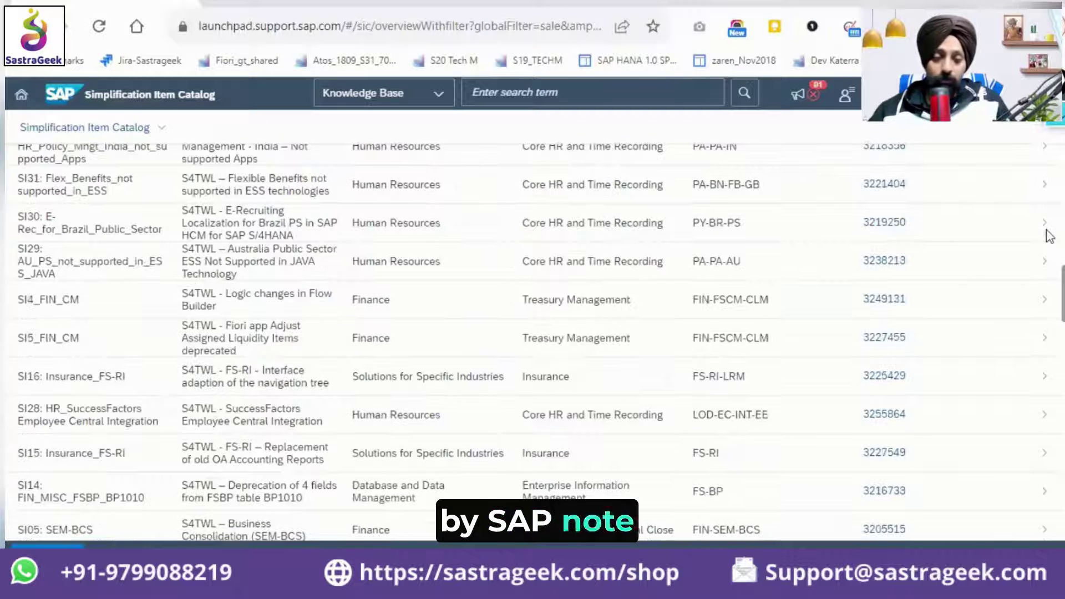
{"action": "scroll", "coordinate": [1048, 237], "scroll_direction": "down", "scroll_amount": 5}
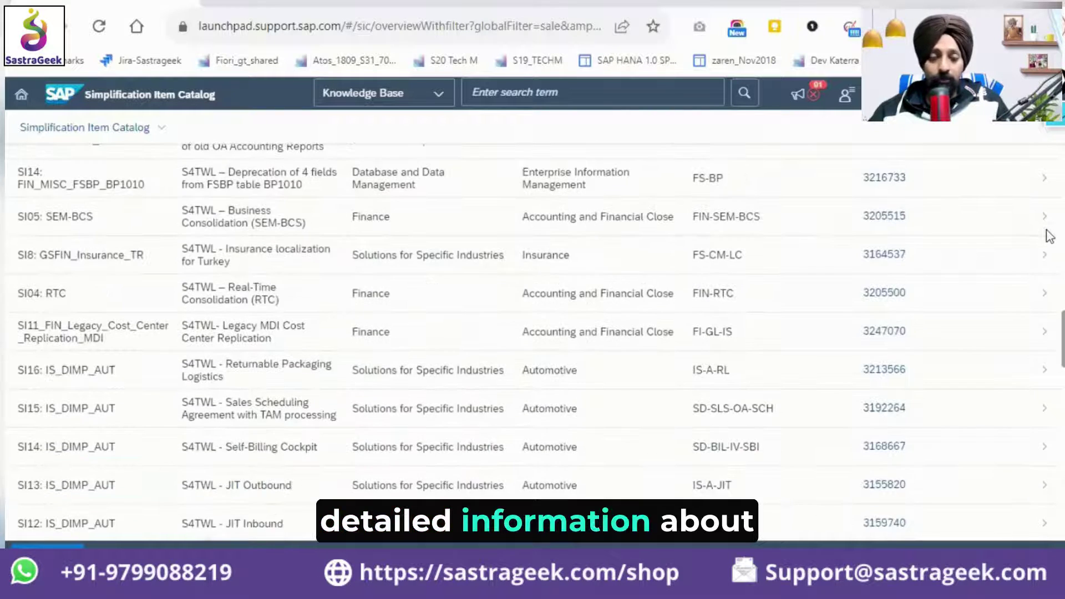
{"action": "scroll", "coordinate": [1048, 236], "scroll_direction": "down", "scroll_amount": 8}
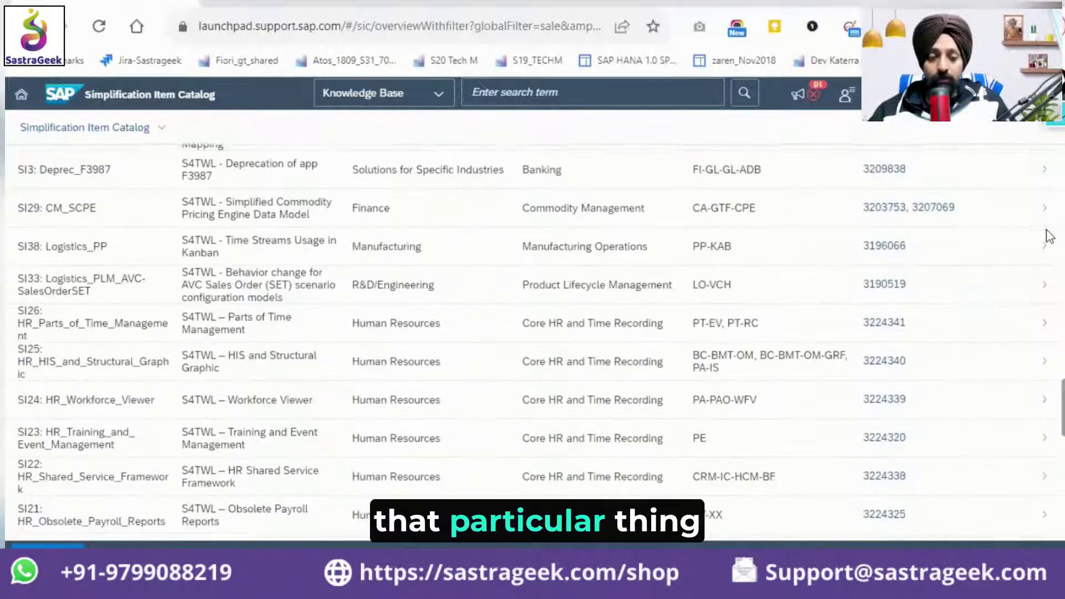
{"action": "scroll", "coordinate": [1049, 236], "scroll_direction": "down", "scroll_amount": 12}
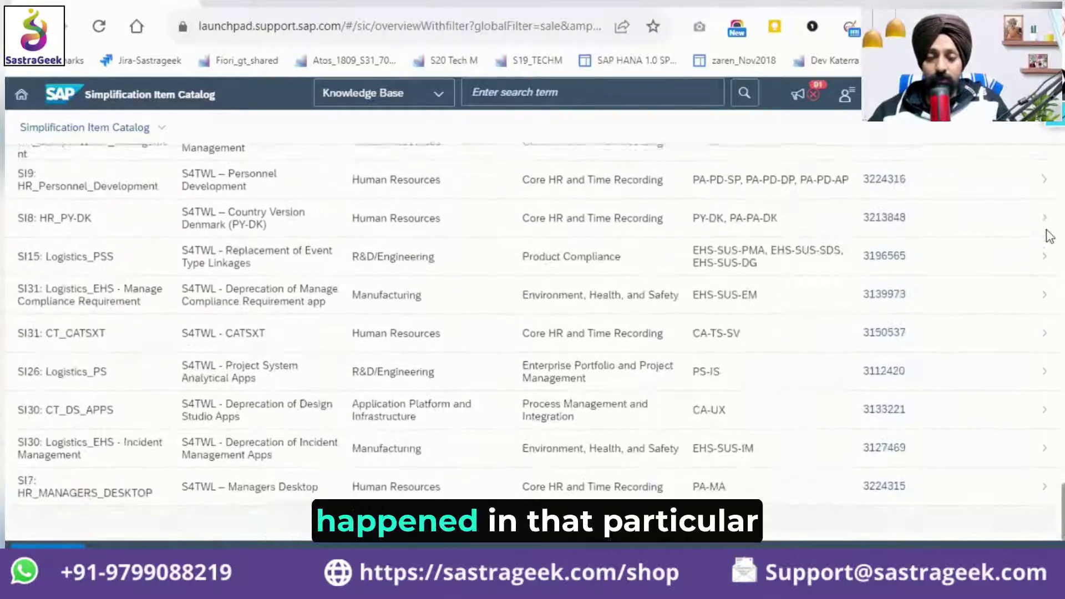
{"action": "scroll", "coordinate": [1050, 237], "scroll_direction": "down", "scroll_amount": 5}
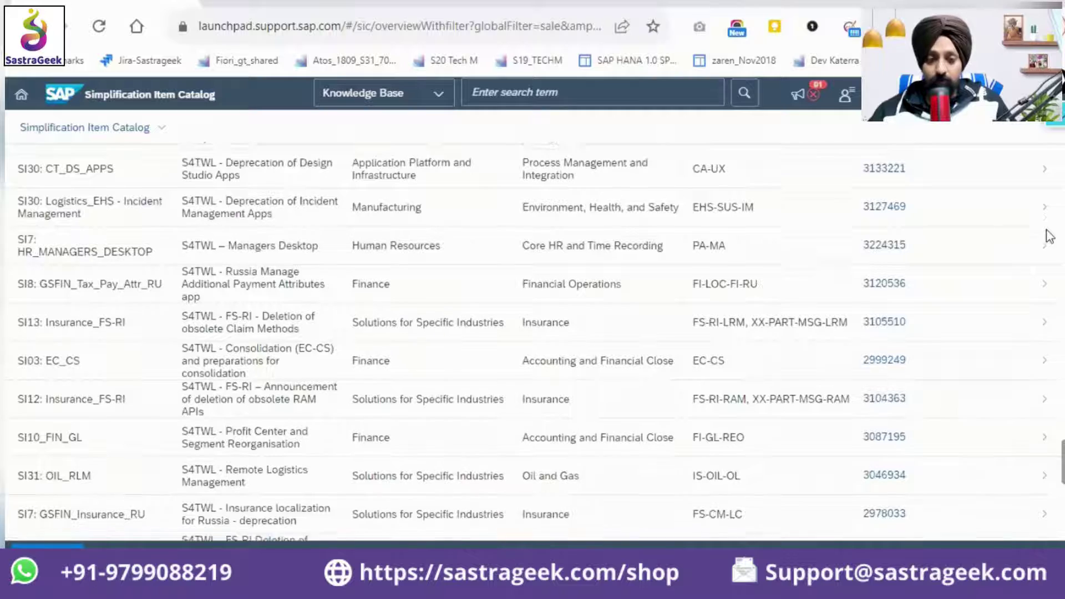
{"action": "scroll", "coordinate": [1048, 237], "scroll_direction": "down", "scroll_amount": 10}
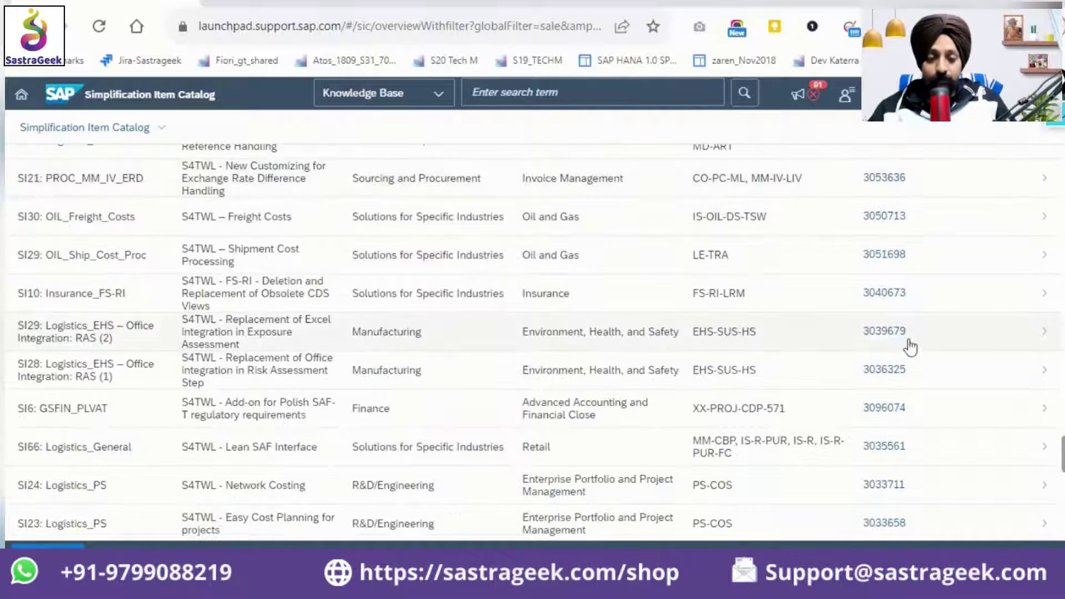
{"action": "scroll", "coordinate": [909, 347], "scroll_direction": "down", "scroll_amount": 4}
{"action": "scroll", "coordinate": [910, 347], "scroll_direction": "down", "scroll_amount": 15}
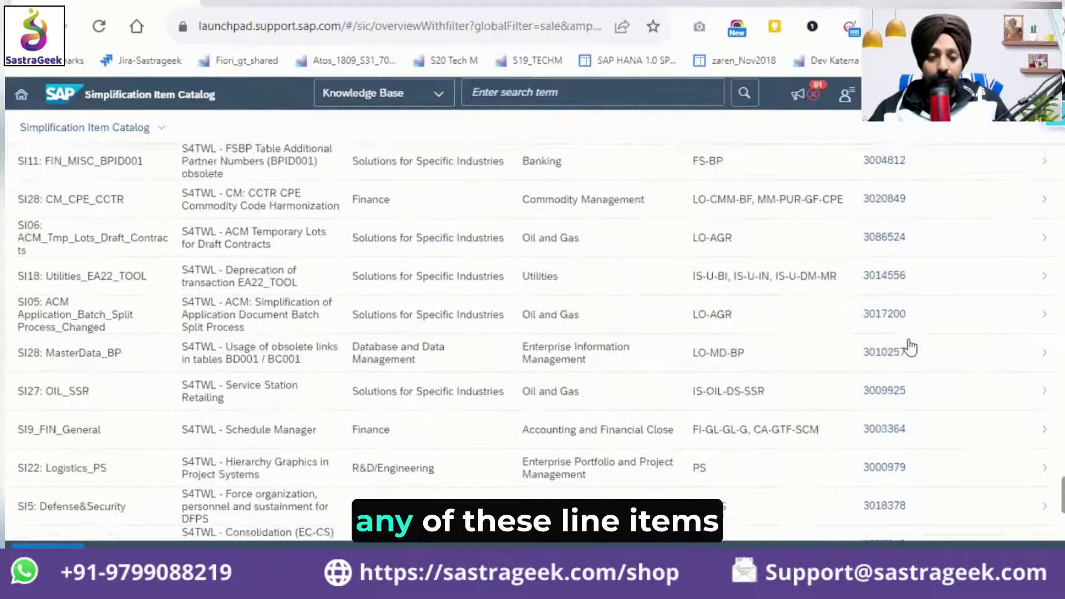
{"action": "scroll", "coordinate": [910, 347], "scroll_direction": "down", "scroll_amount": 1}
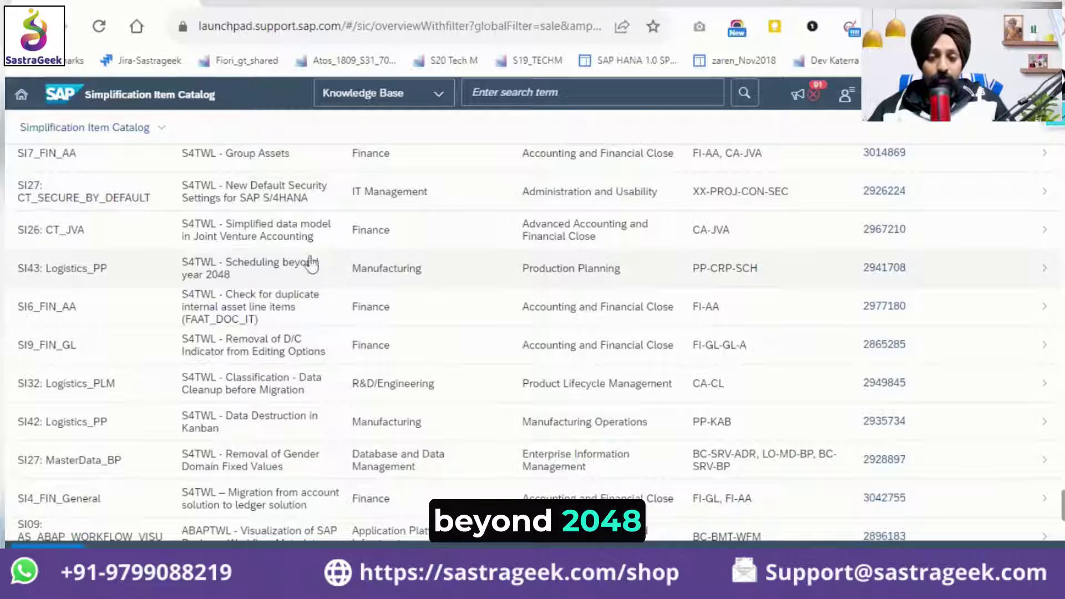
{"action": "left_click", "coordinate": [894, 269]}
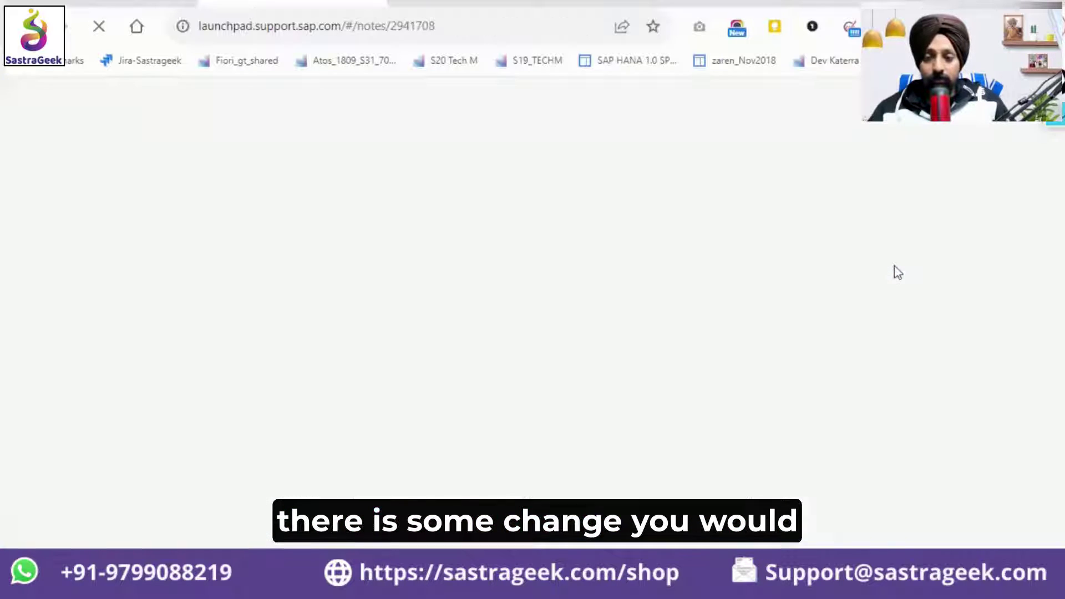